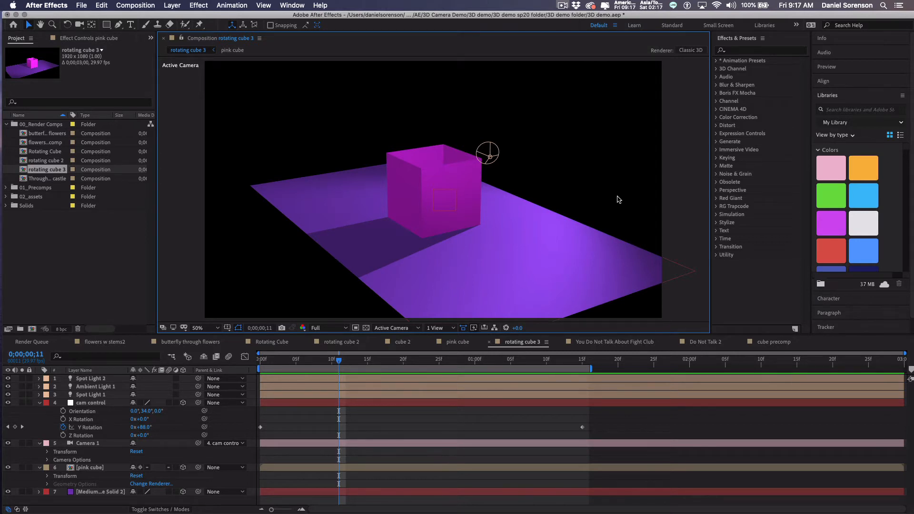
Open Composition Settings for a new composition (Comp 2, HDTV 1080 29.97, 1920×1080).
key(super+n)
Make the new composition 300 × 300 with aspect ratio unlocked, named Pink cube 2.
click(393, 212)
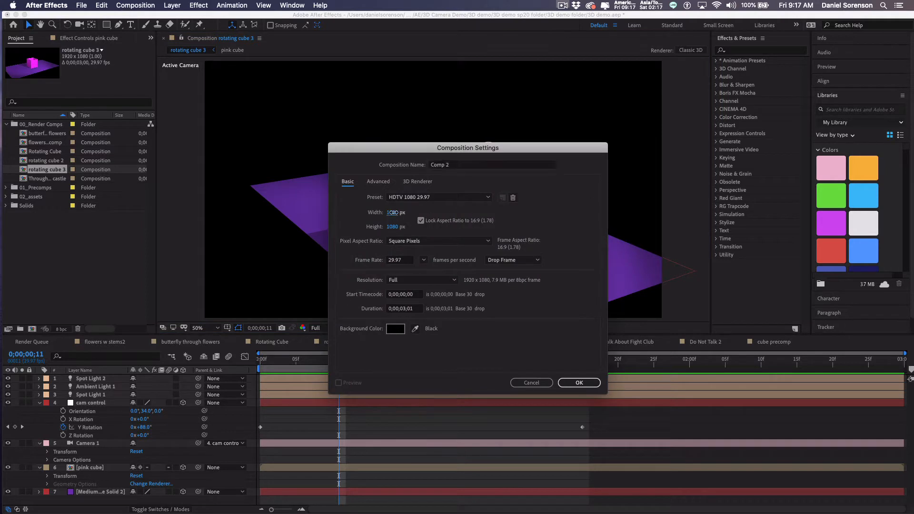
text(300)
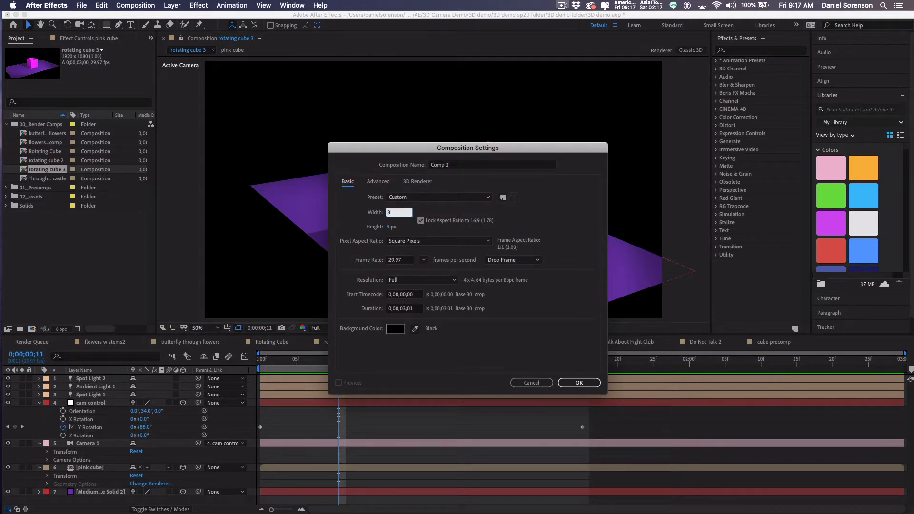
click(421, 220)
click(391, 227)
text(300)
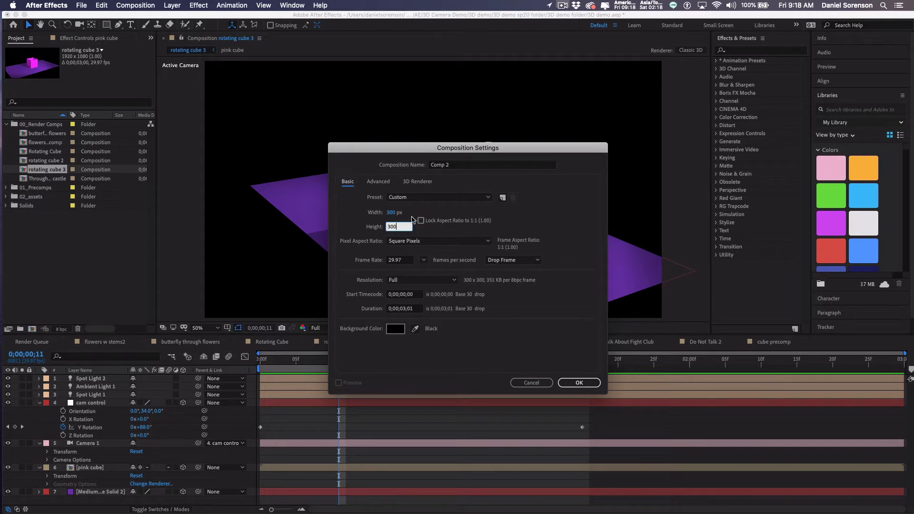
click(458, 166)
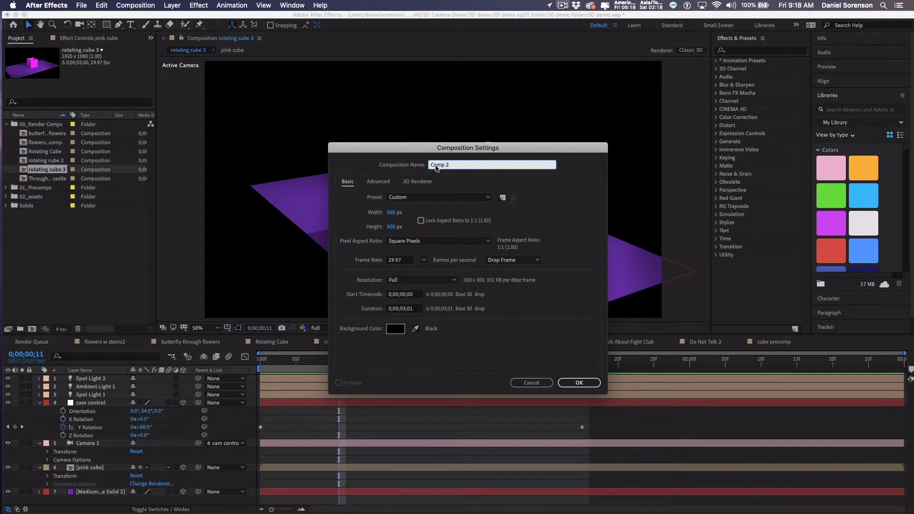
text(Pink cube)
click(585, 388)
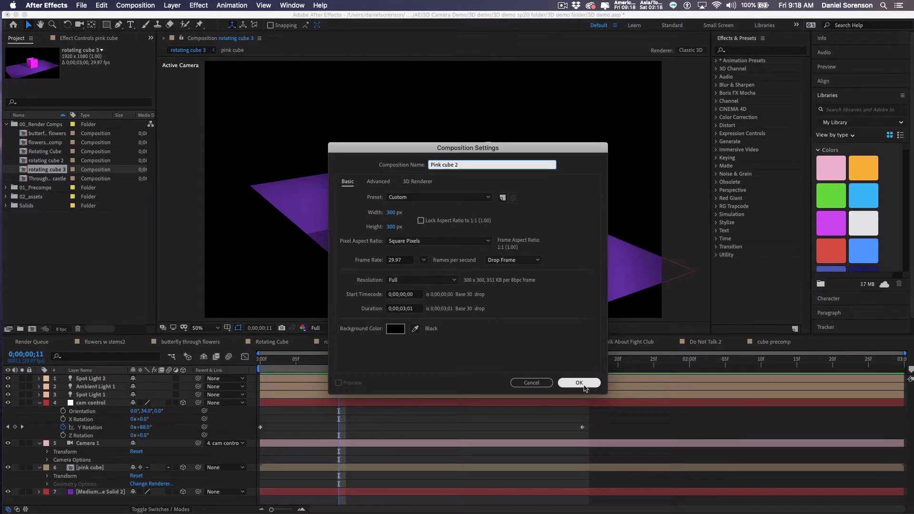
click(580, 386)
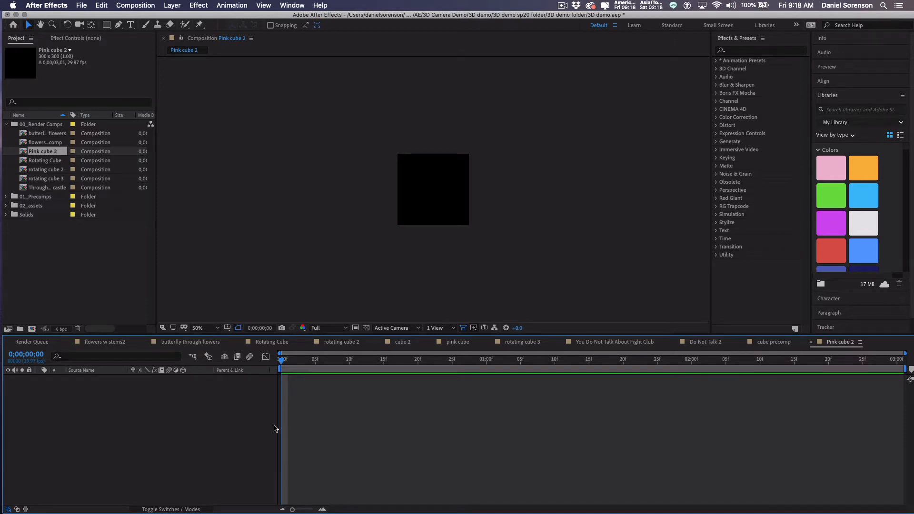
Add a comp-sized 300×300 bright magenta solid and duplicate it into four Magenta Solid 3 layers.
key(super+y)
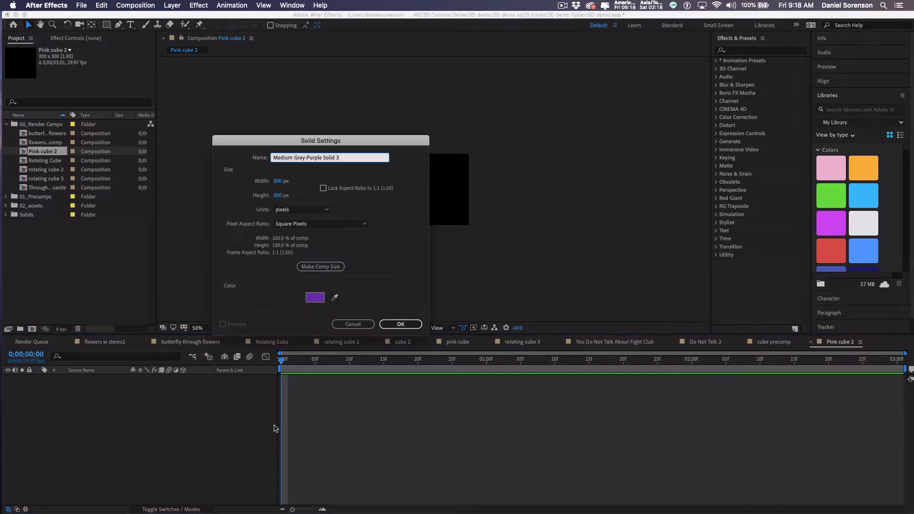
click(314, 298)
click(341, 185)
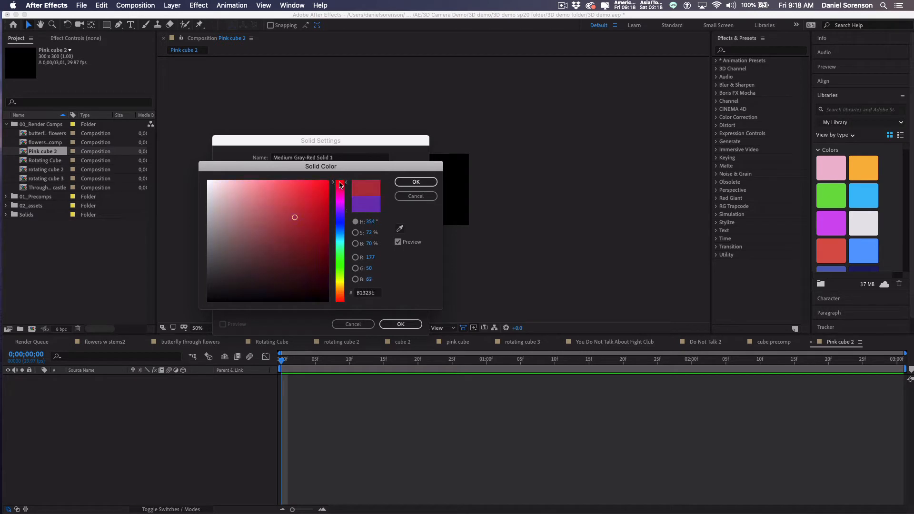
drag(341, 185, 337, 204)
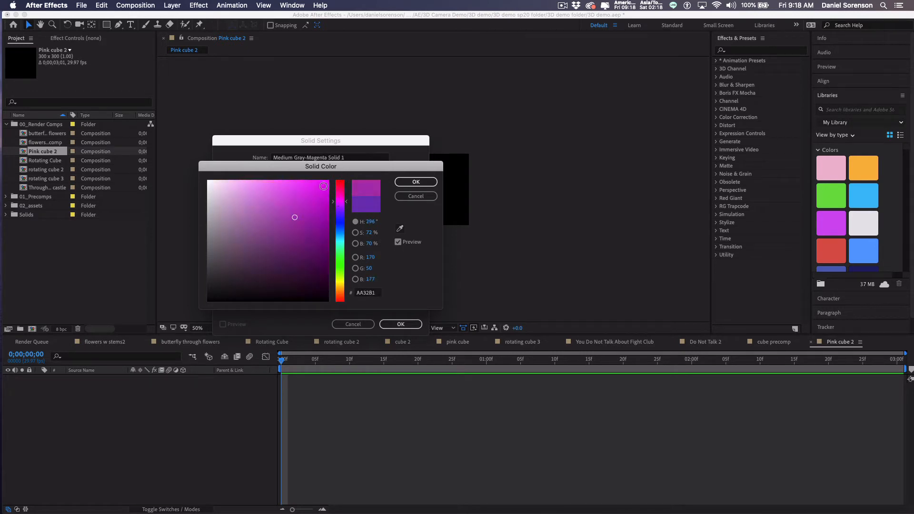
click(327, 182)
click(415, 182)
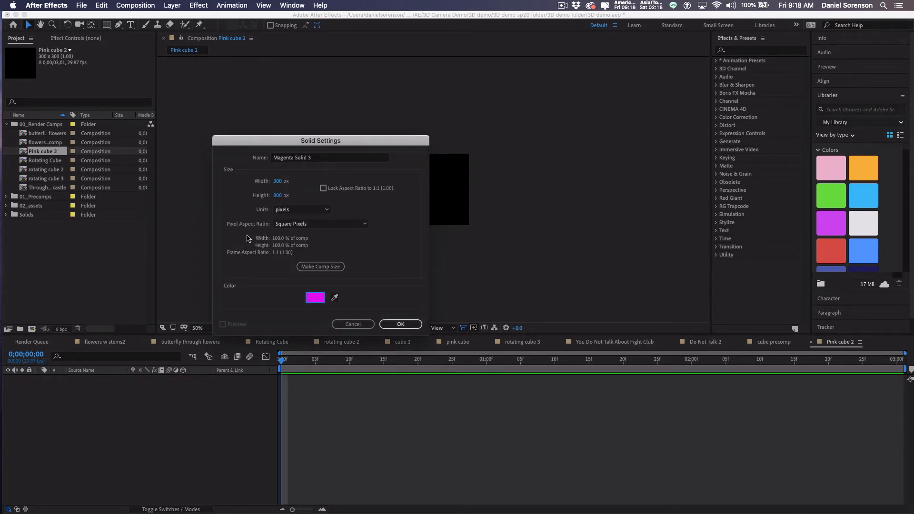
click(327, 270)
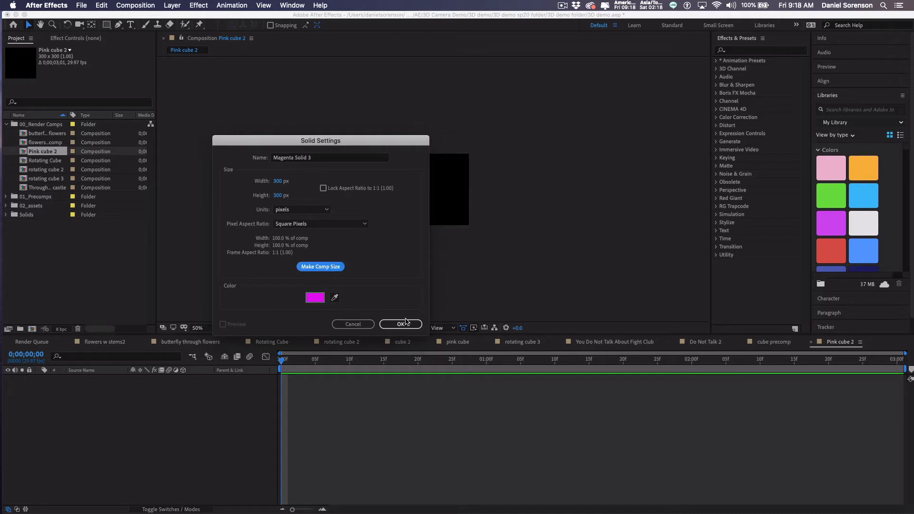
click(401, 324)
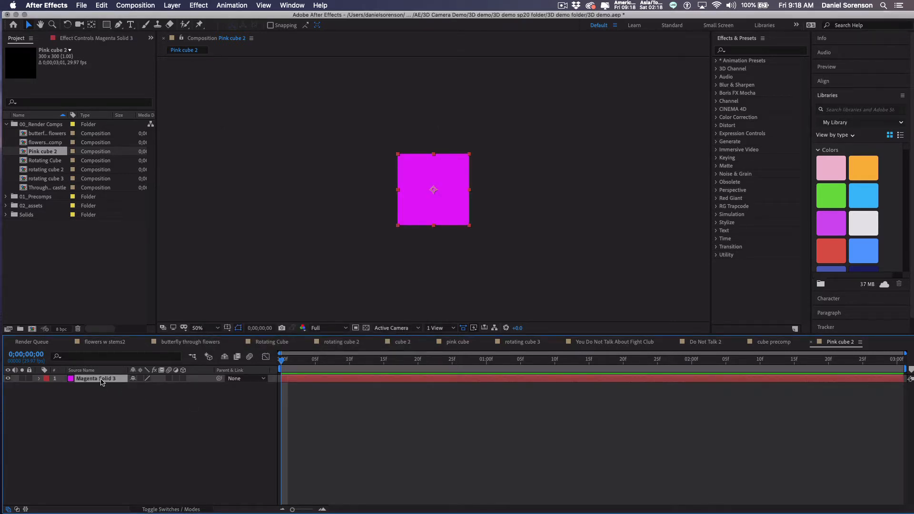
key(super+d)
key(super+d)
key(super+d)
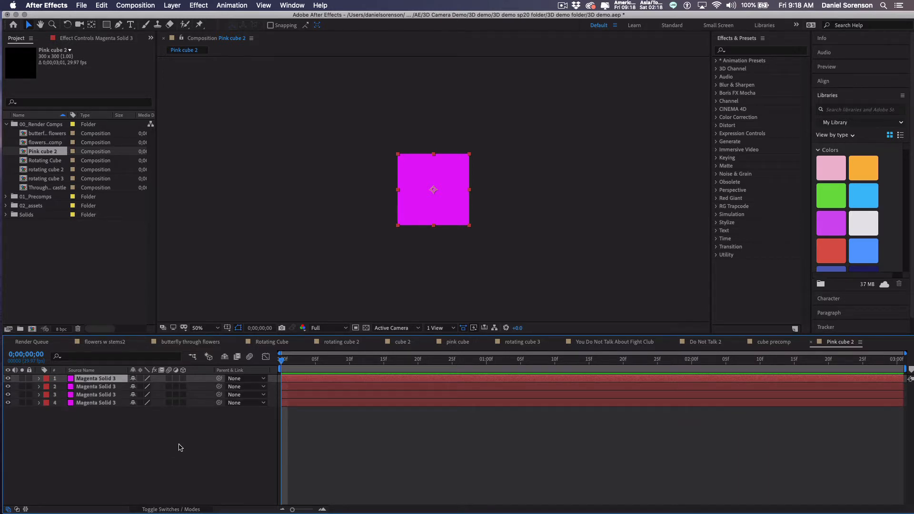
Enable the 3D Layer switch on layers 1 through 4.
click(184, 378)
click(183, 386)
drag(184, 394, 183, 407)
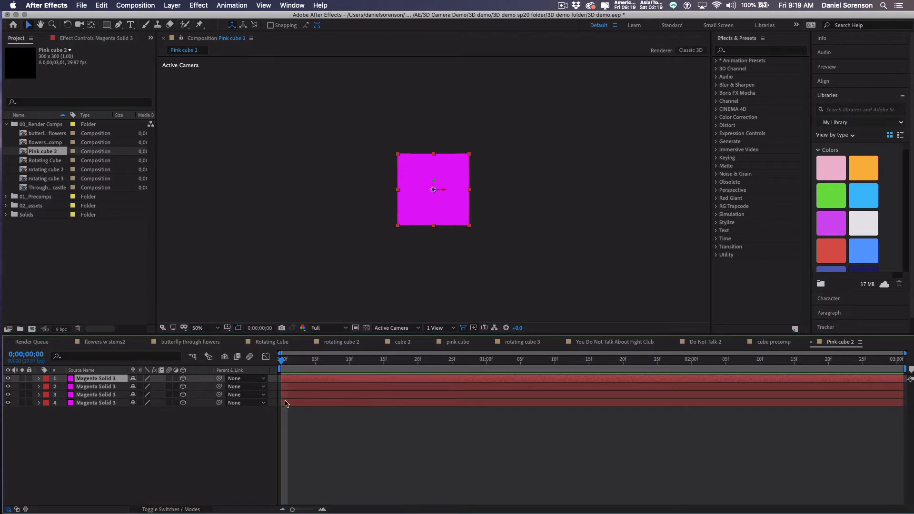
Set the viewer to 2 Views - Horizontal and make the Top view active.
click(453, 328)
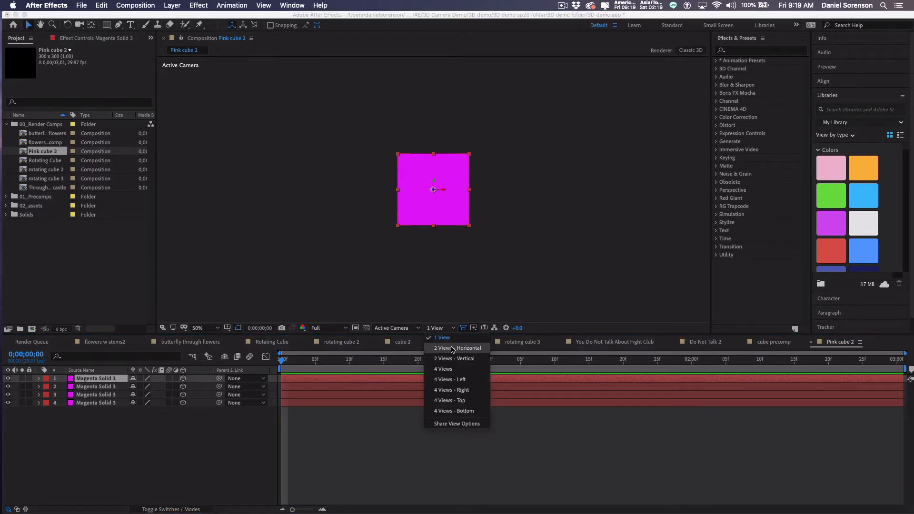
click(453, 348)
click(558, 264)
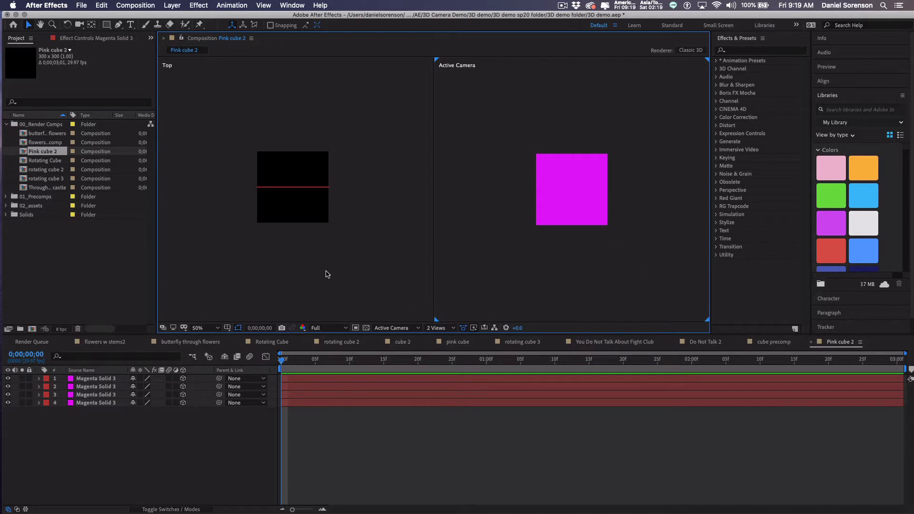
click(363, 296)
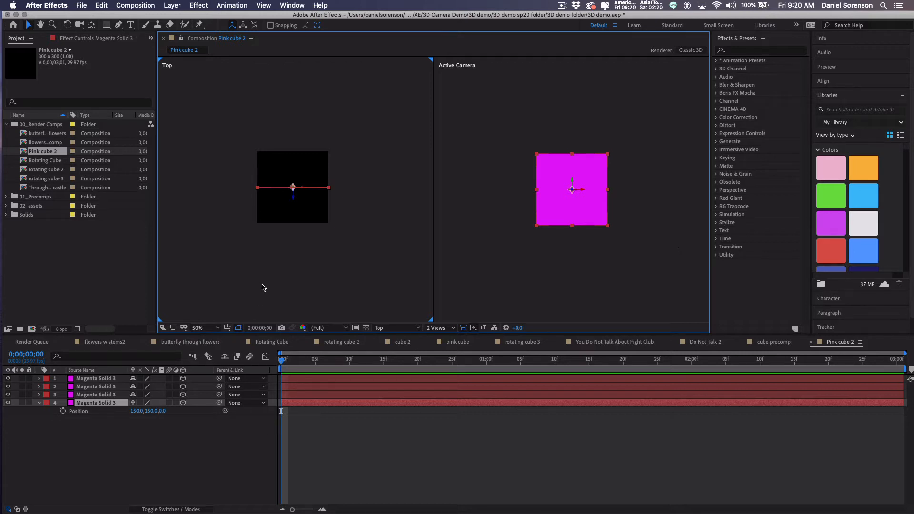
Set layer 4's Position Z to -150 and layer 3's Position Z to 150.
click(165, 411)
text(0)
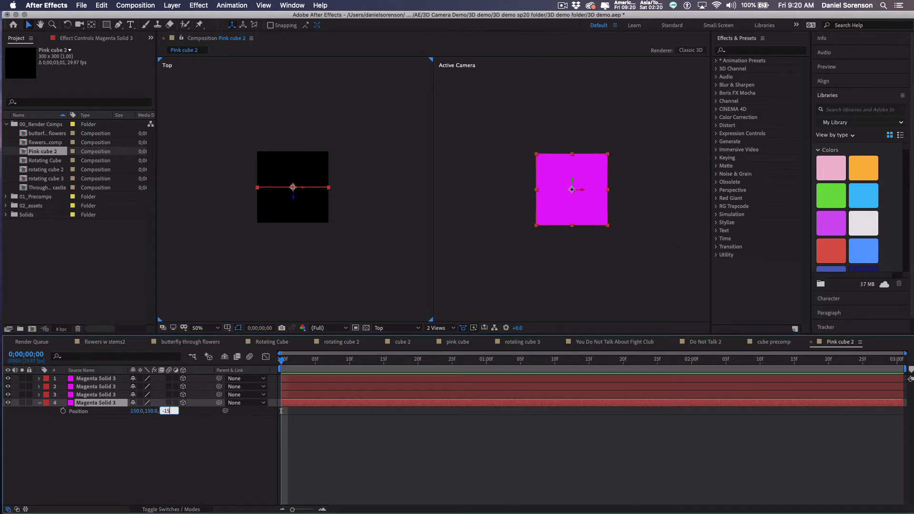
key(Return)
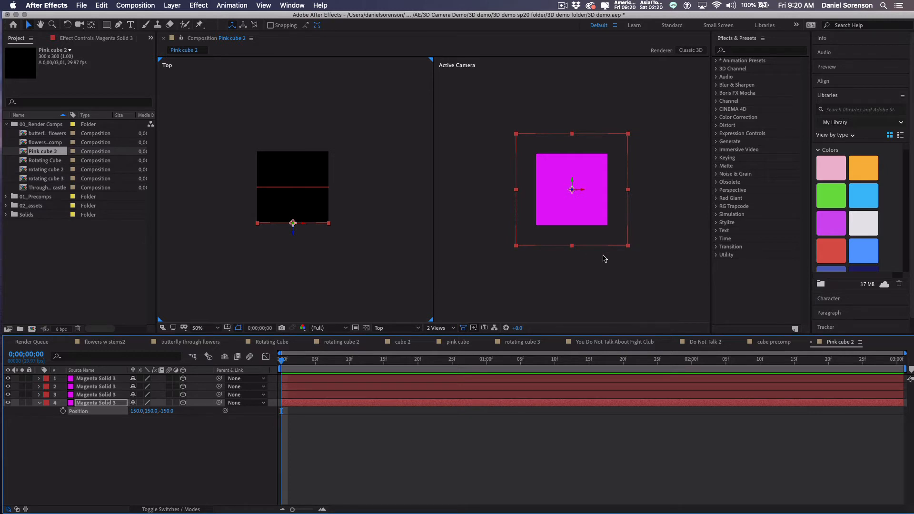
click(109, 396)
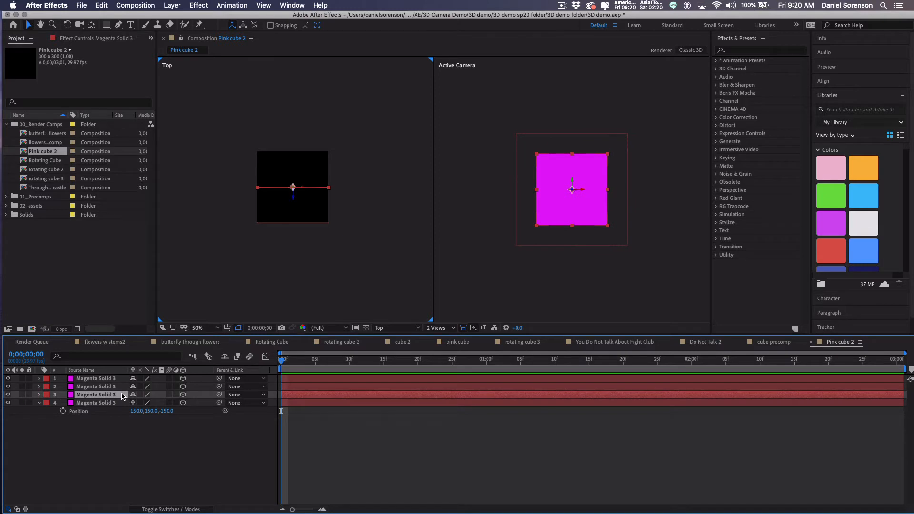
key(p)
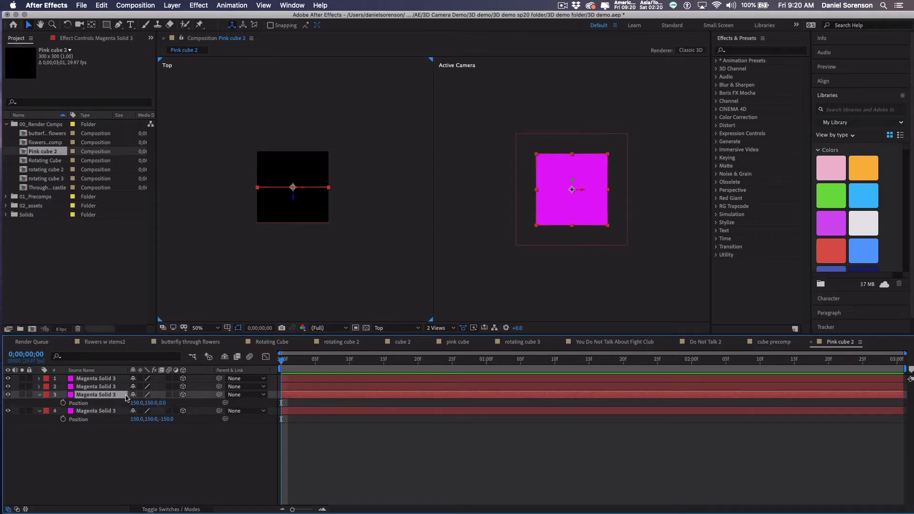
click(164, 404)
key(Return)
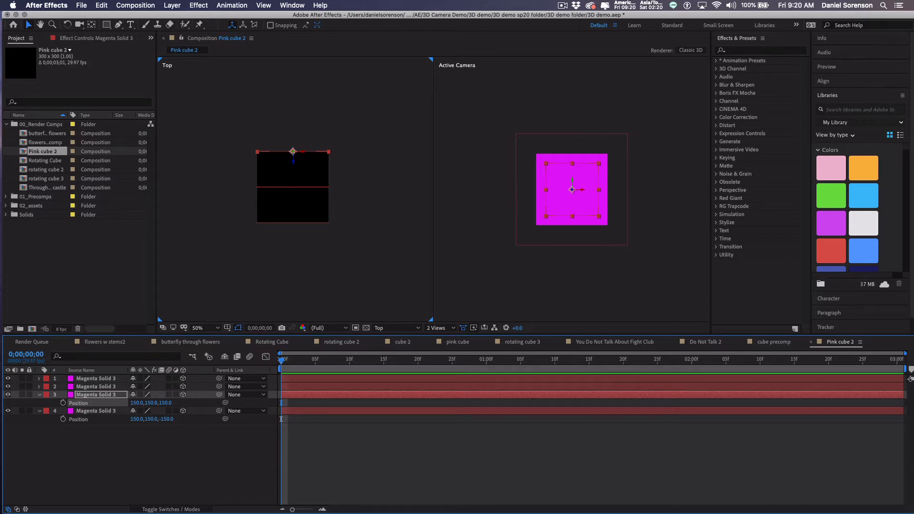
Select layers 1 and 2 and reveal their Rotation properties.
click(103, 388)
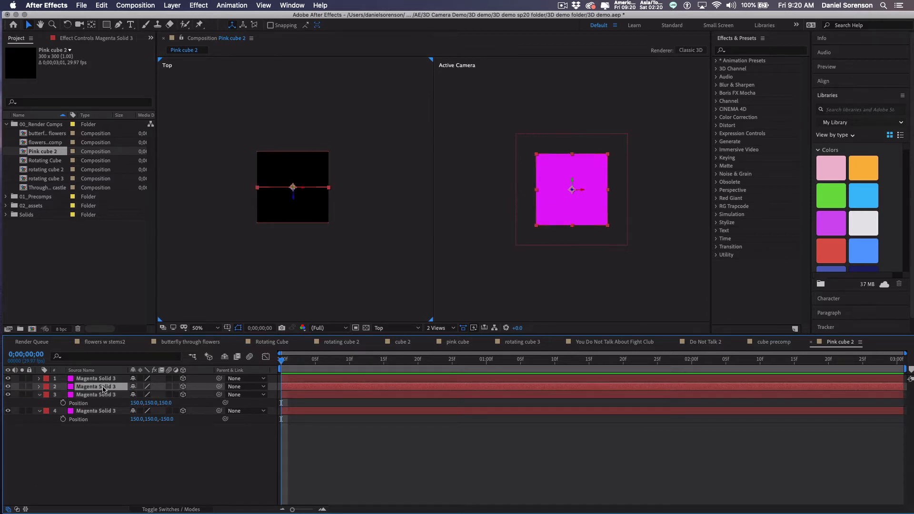
shift+click(109, 379)
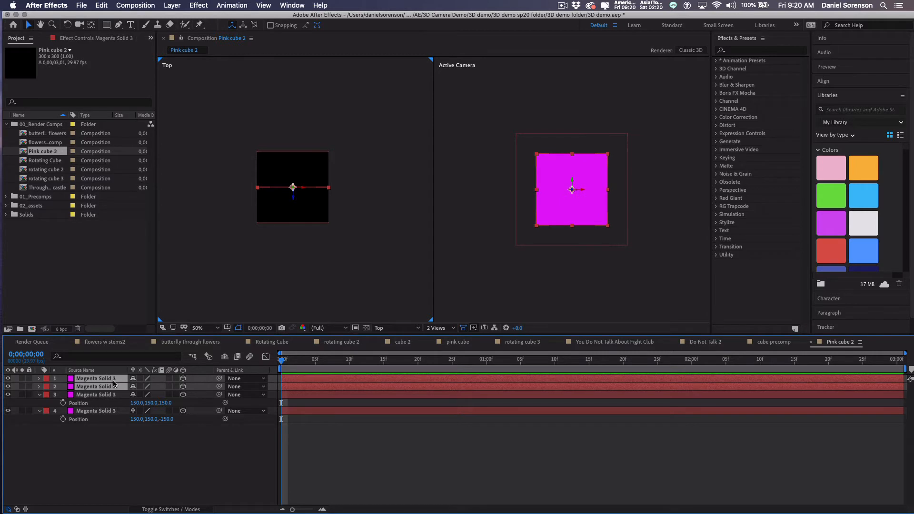
key(r)
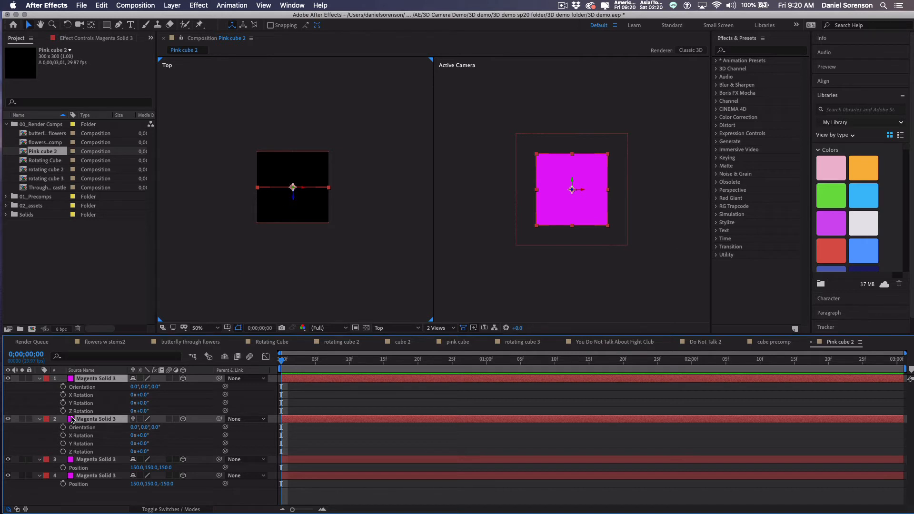
Rotate layers 1 and 2 by 90° around Y, undoing two stray position drags.
click(142, 404)
key(Return)
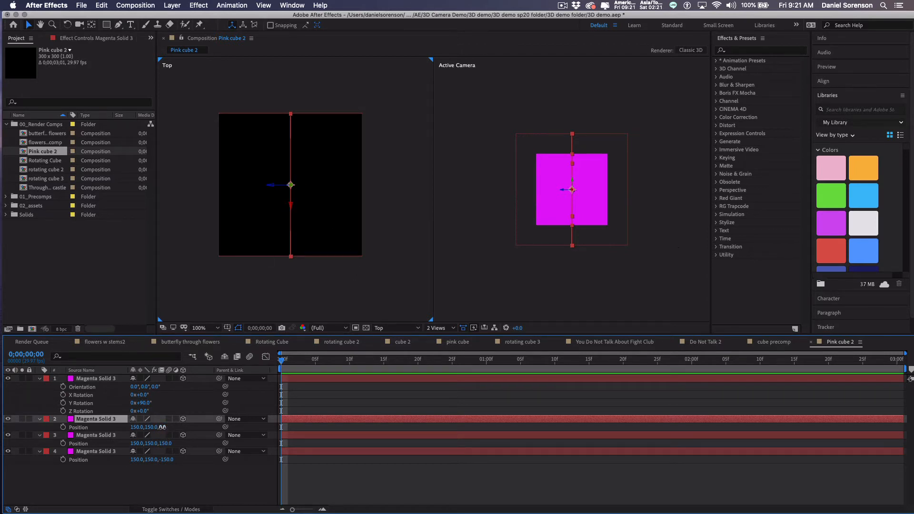
drag(160, 430, 181, 427)
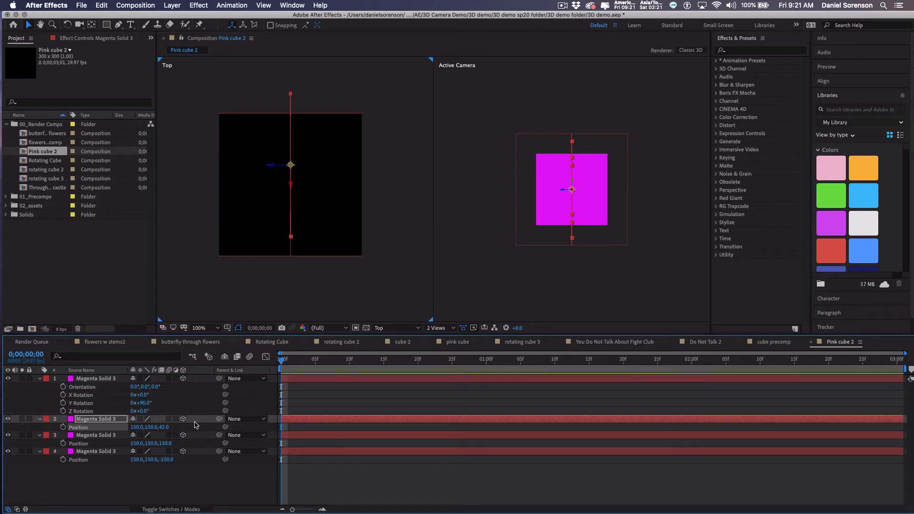
key(super+z)
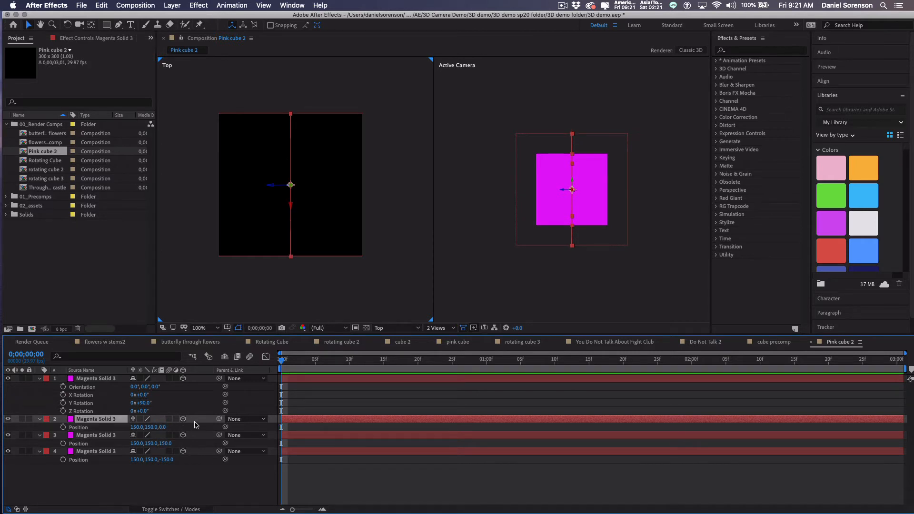
drag(138, 428, 134, 430)
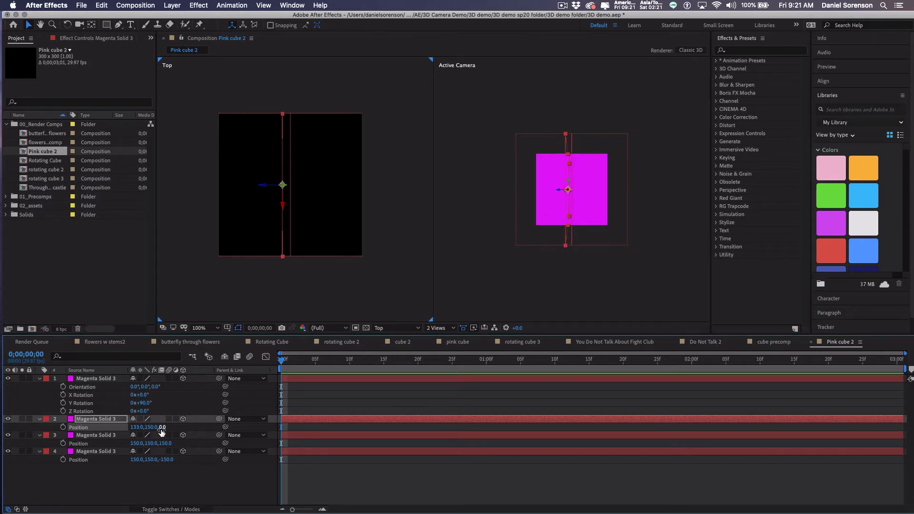
key(super+z)
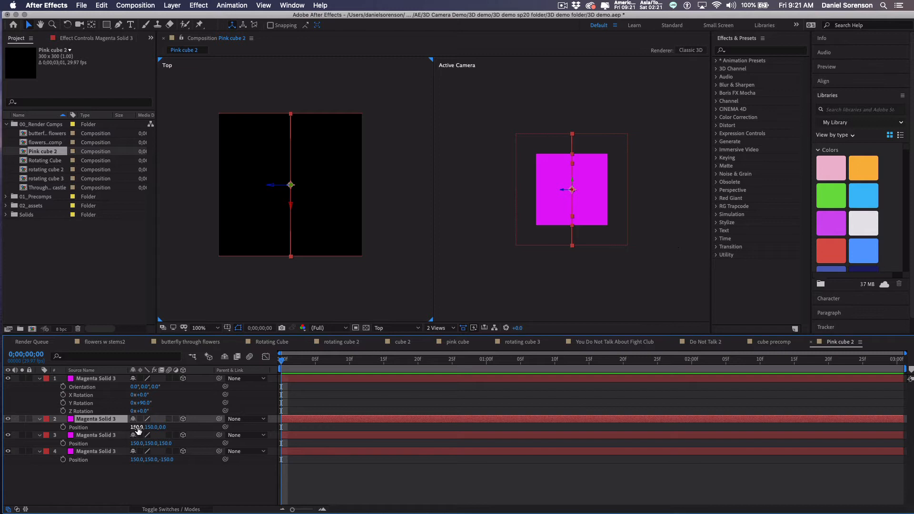
Set layer 2's Position X to 0 and layer 1's to 300, then file Pink cube 2 into 01_Precomps.
click(137, 430)
text(0)
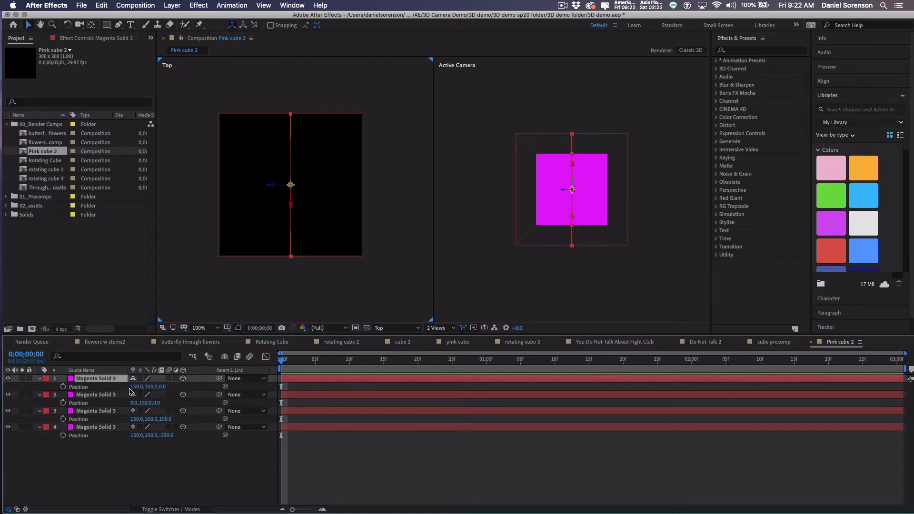
click(133, 387)
text(300)
key(Return)
click(177, 477)
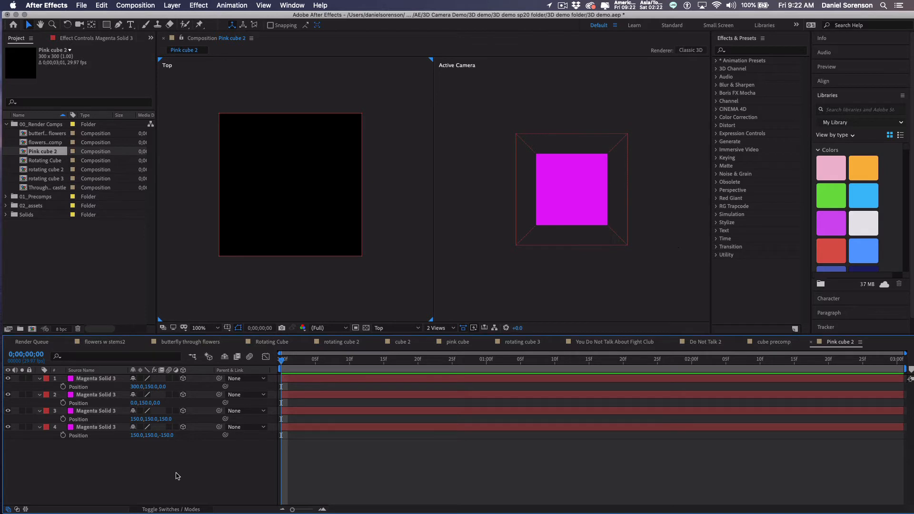
drag(32, 152, 34, 197)
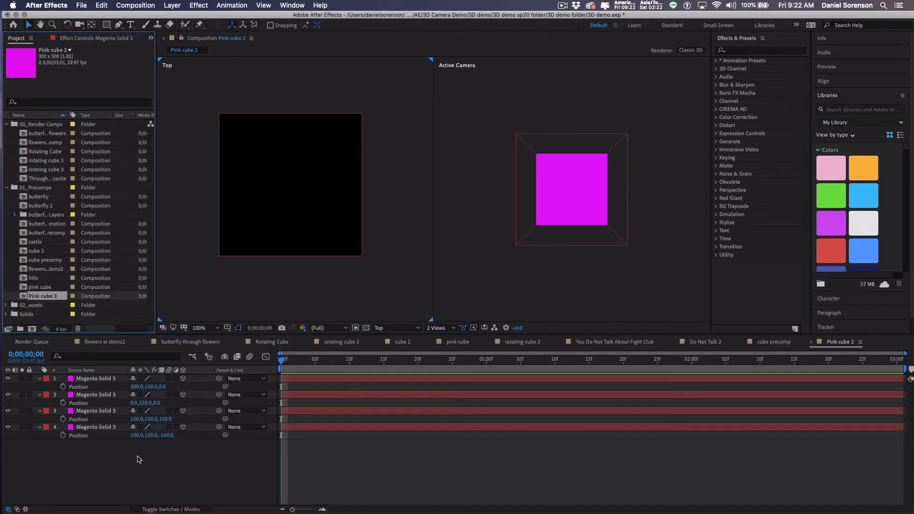
Create Comp 2 in 00_Render Comps using the HDTV 1080 29.97 preset with aspect ratio locked.
click(50, 125)
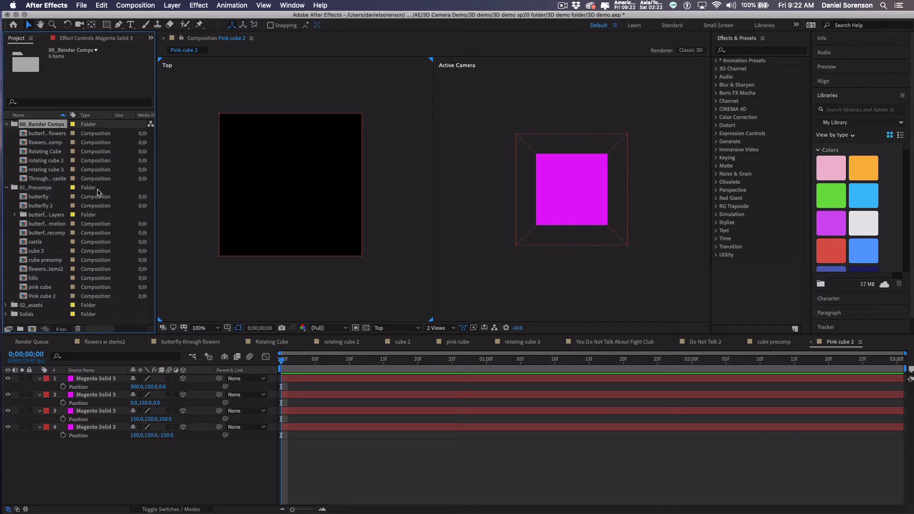
key(super+n)
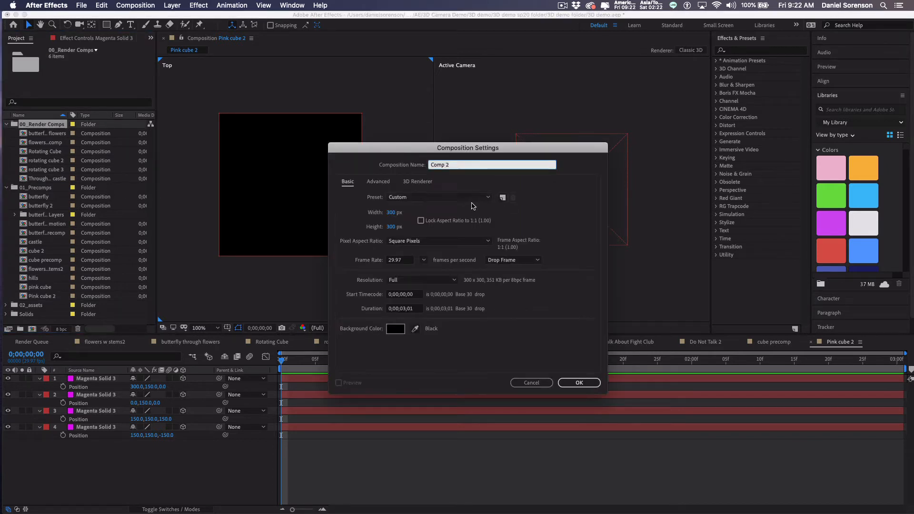
click(487, 199)
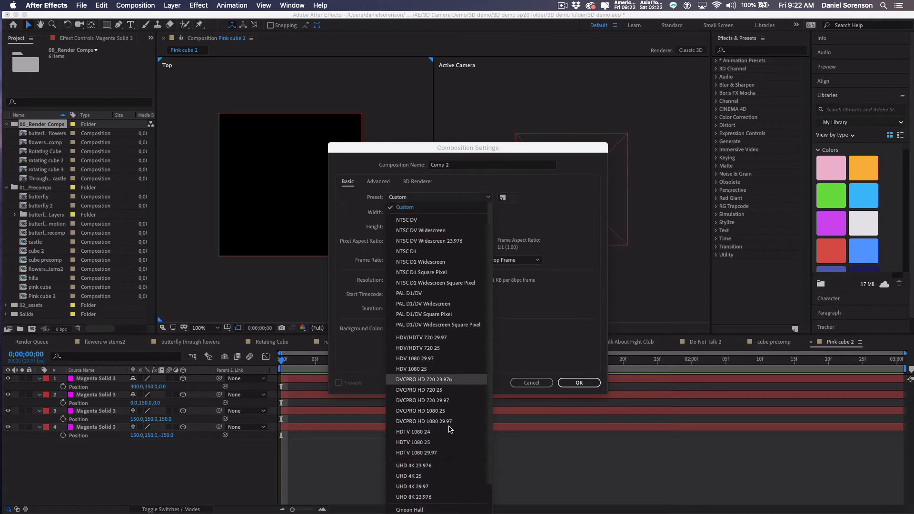
click(431, 453)
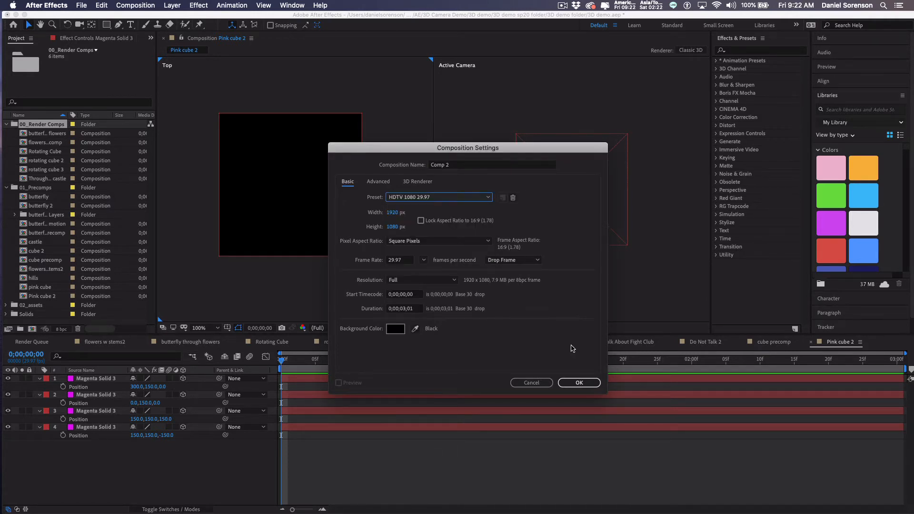
click(421, 221)
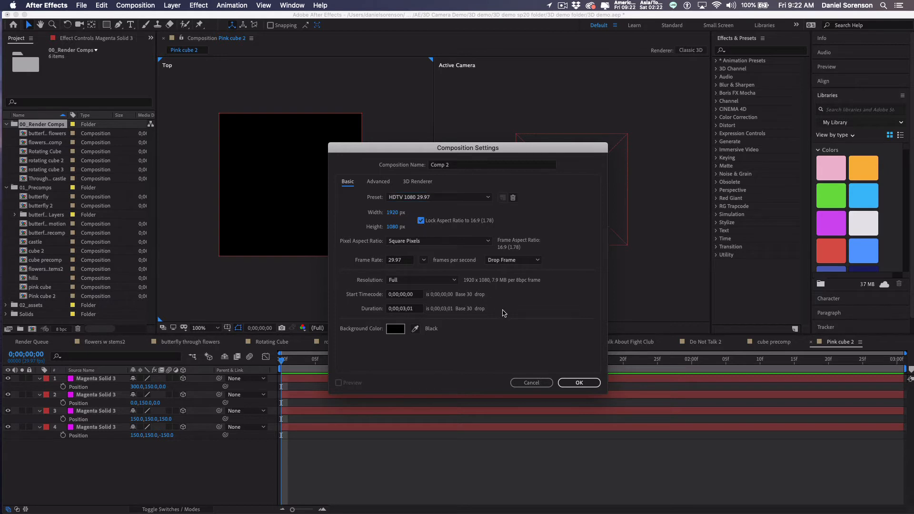
click(576, 383)
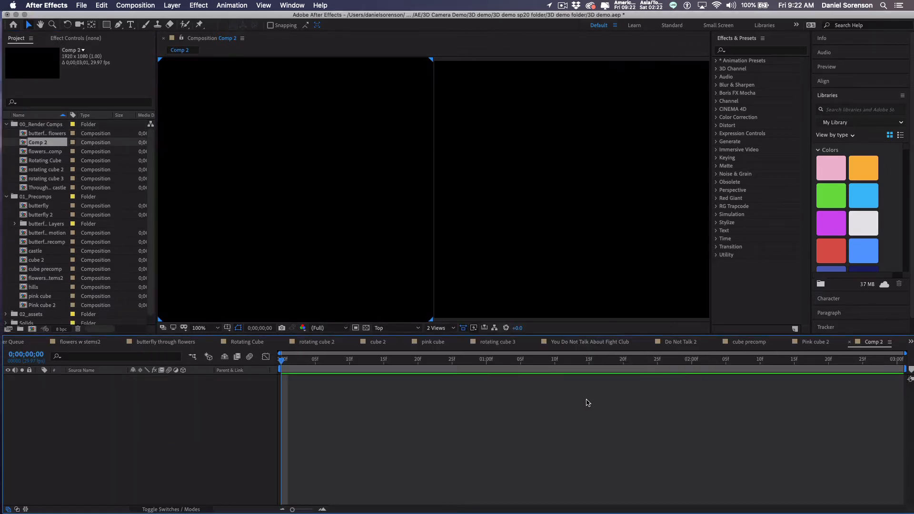
Switch the viewer to 1 View, add Pink cube 2 as a layer in Comp 2, and zoom to 25%.
click(455, 328)
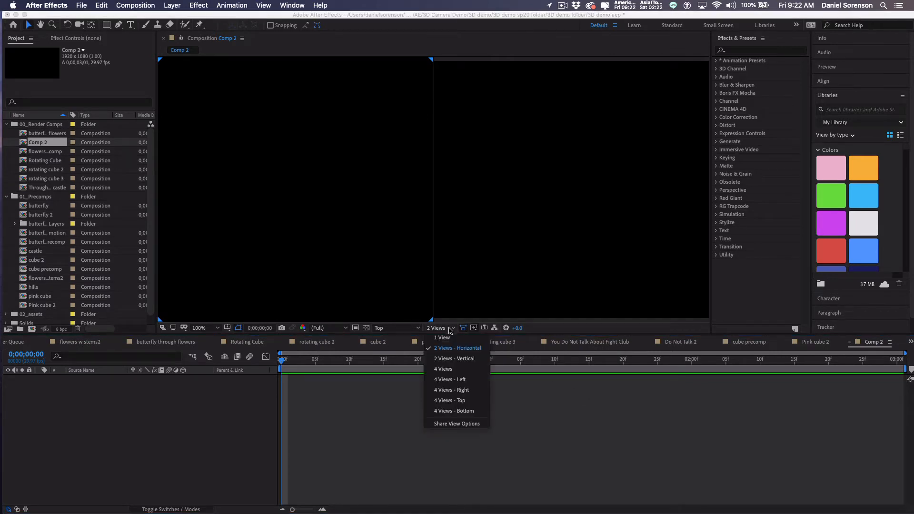
click(452, 338)
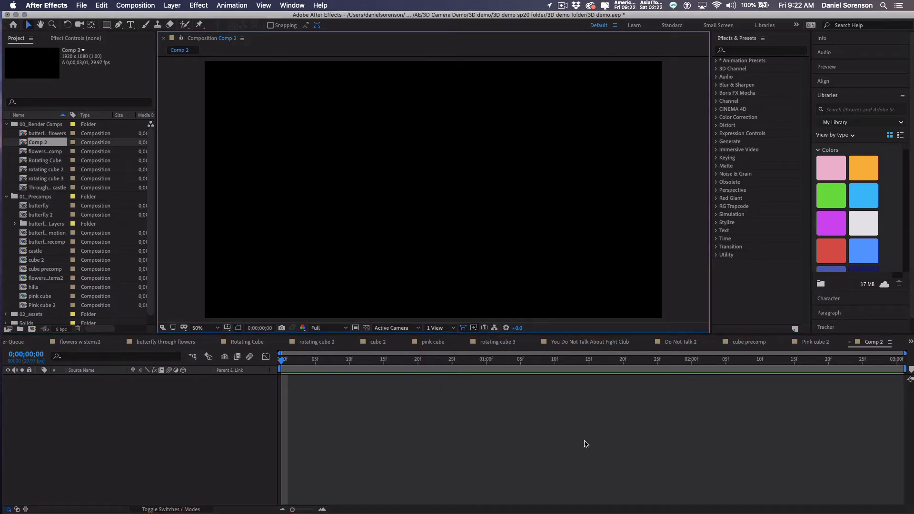
click(43, 305)
drag(44, 305, 67, 395)
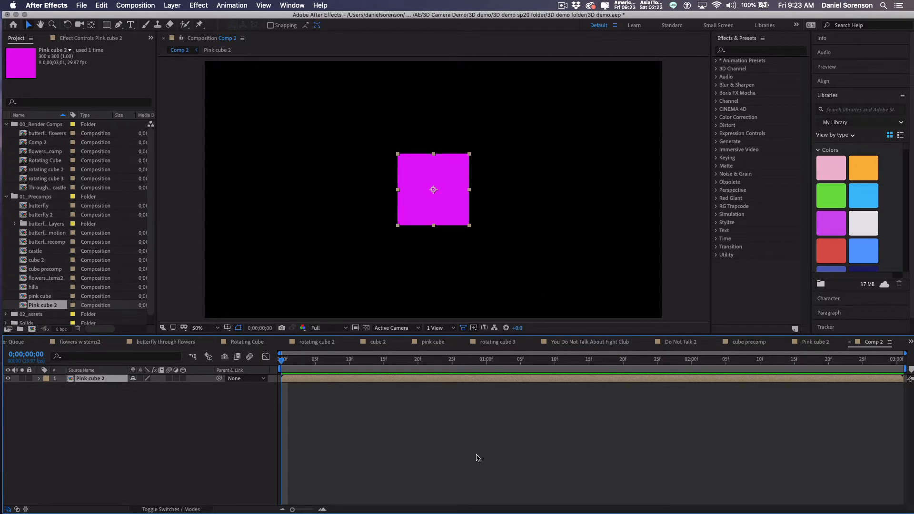
key(comma)
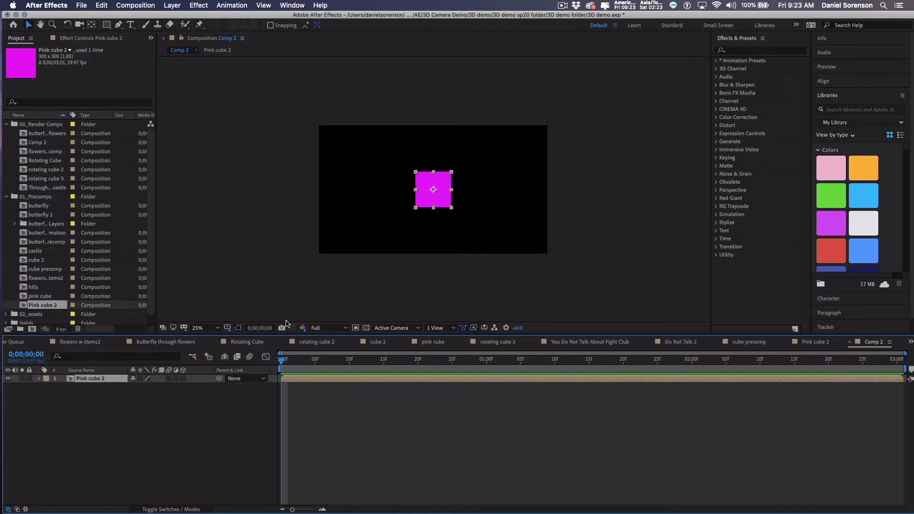
key(super+y)
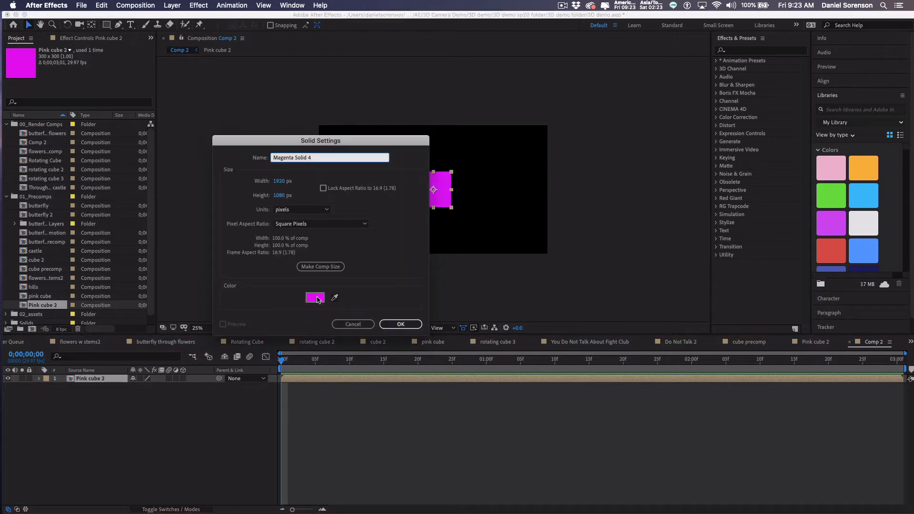
Create a 1920×1080 purple (7B3FB6) solid, Medium Gray-Purple Solid 3, above Pink cube 2.
click(314, 297)
drag(339, 209, 287, 215)
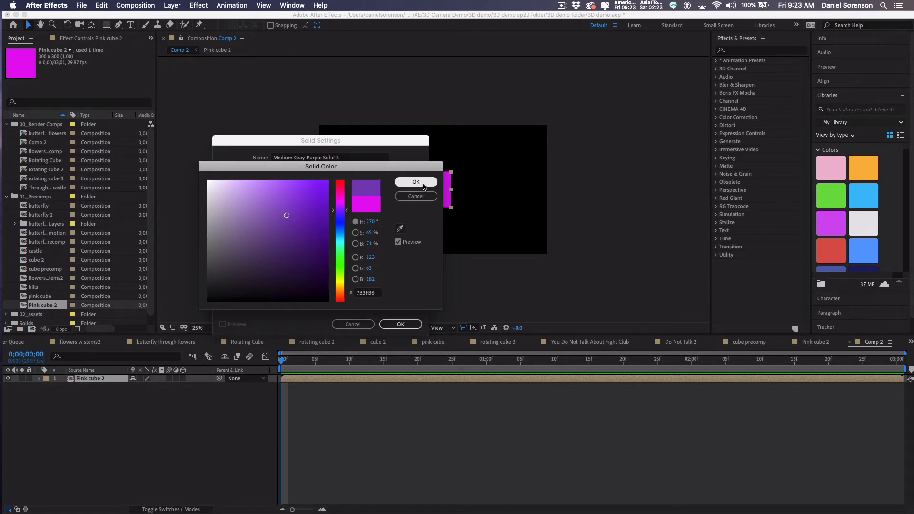
click(423, 185)
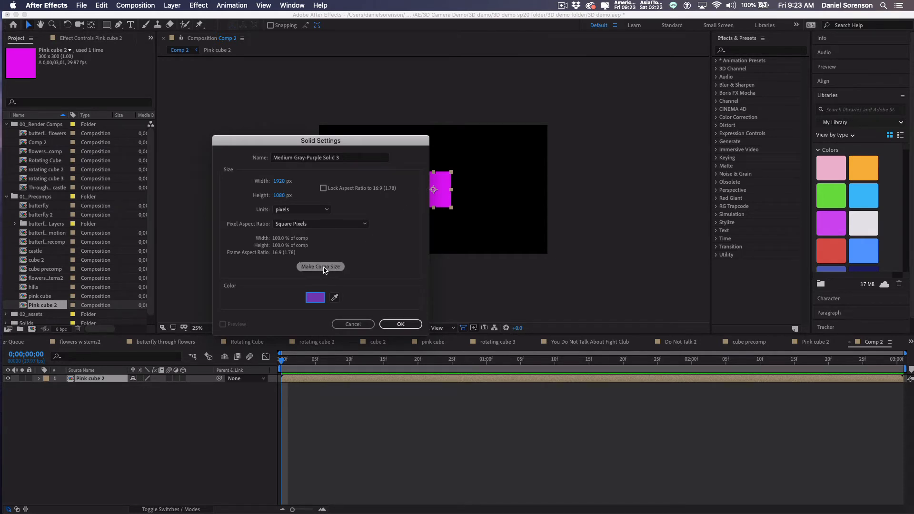
click(401, 324)
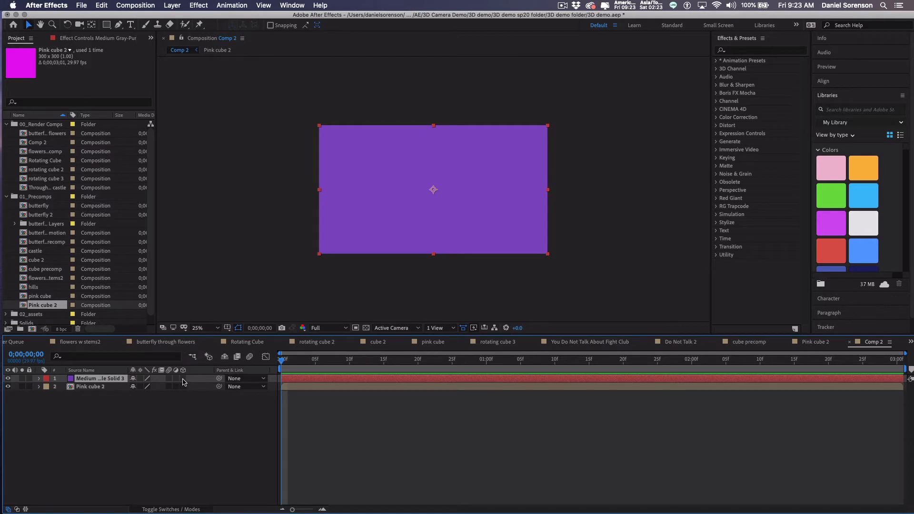
Make the purple solid and Pink cube 2 3D layers, collapse Pink cube 2's transformations, and move the solid below it.
click(182, 378)
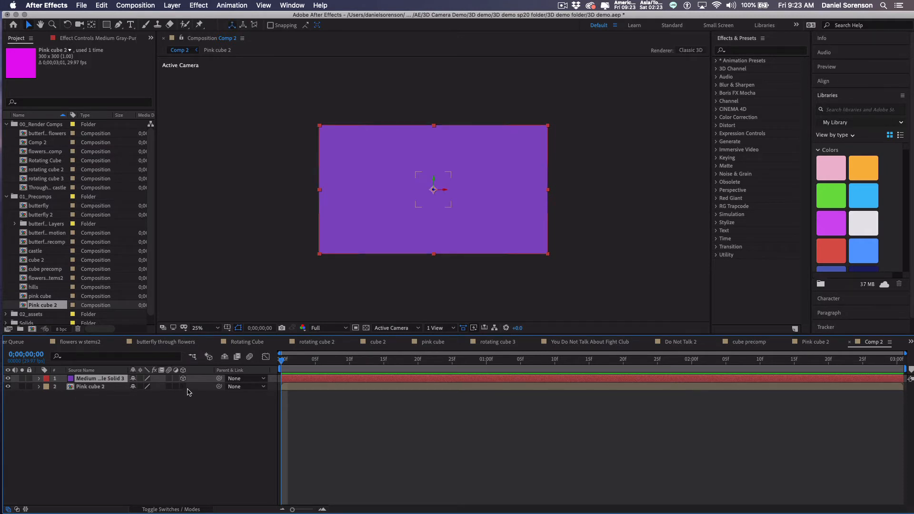
click(183, 387)
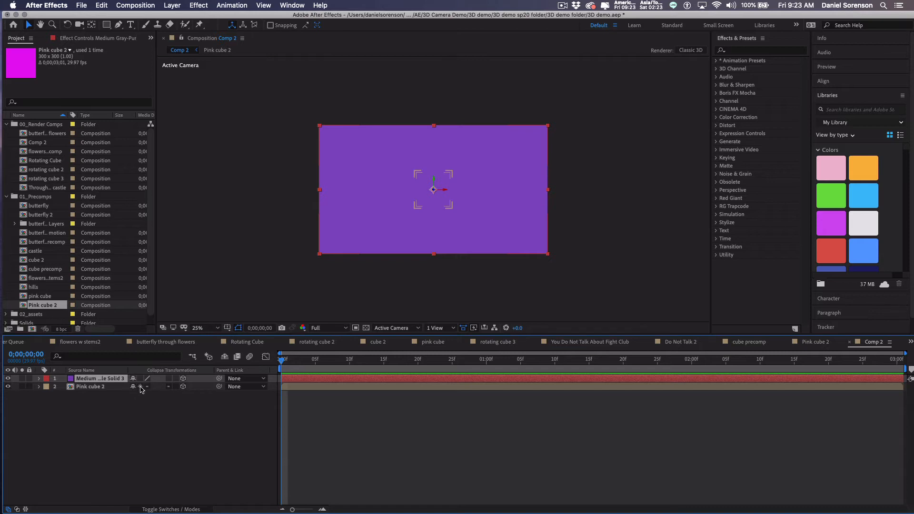
click(140, 386)
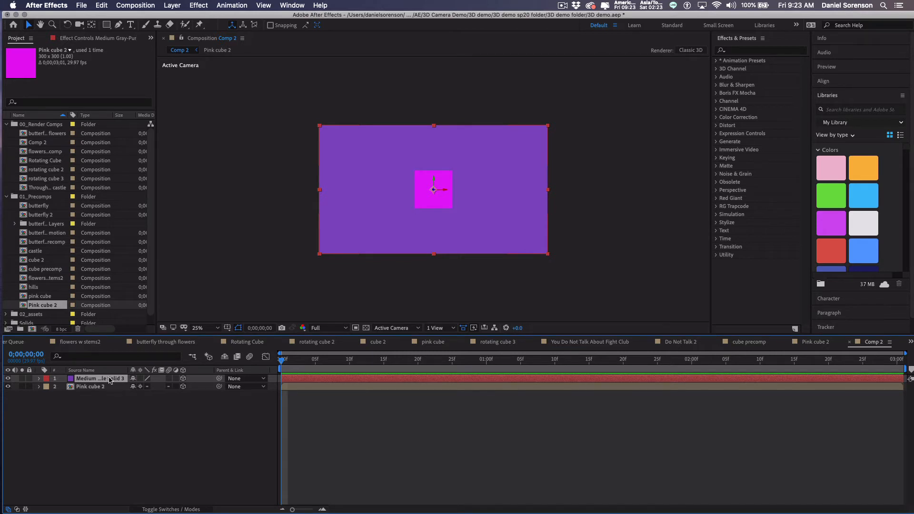
drag(109, 380, 110, 397)
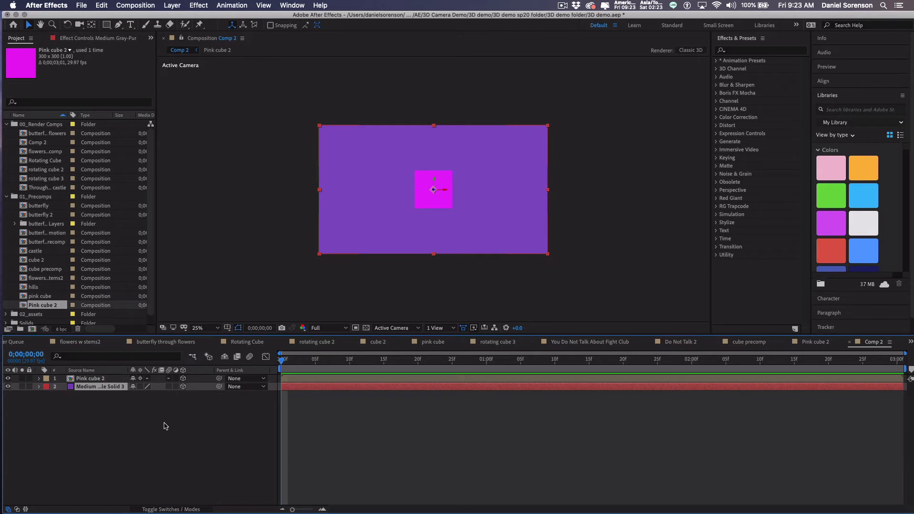
key(r)
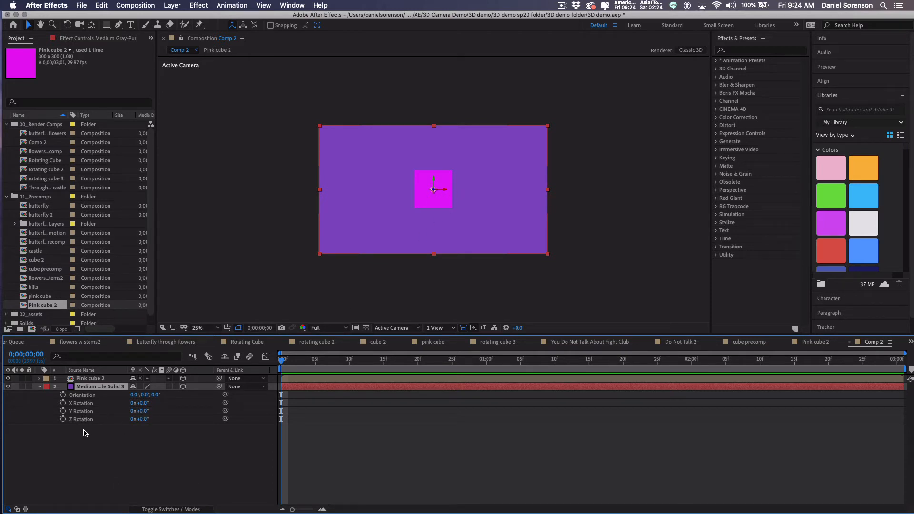
Rotate the purple solid 90° on X and set the viewer to 2 Views with a Left view.
click(144, 404)
key(Return)
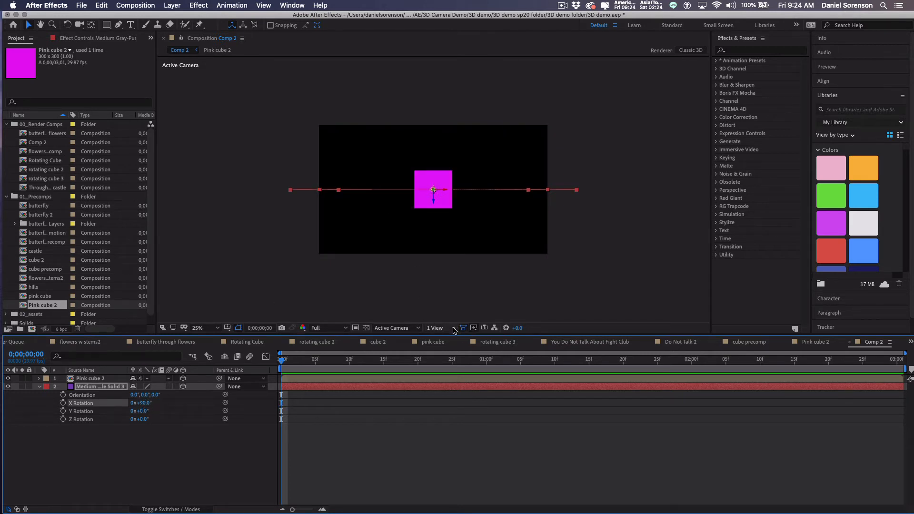
click(454, 329)
click(441, 349)
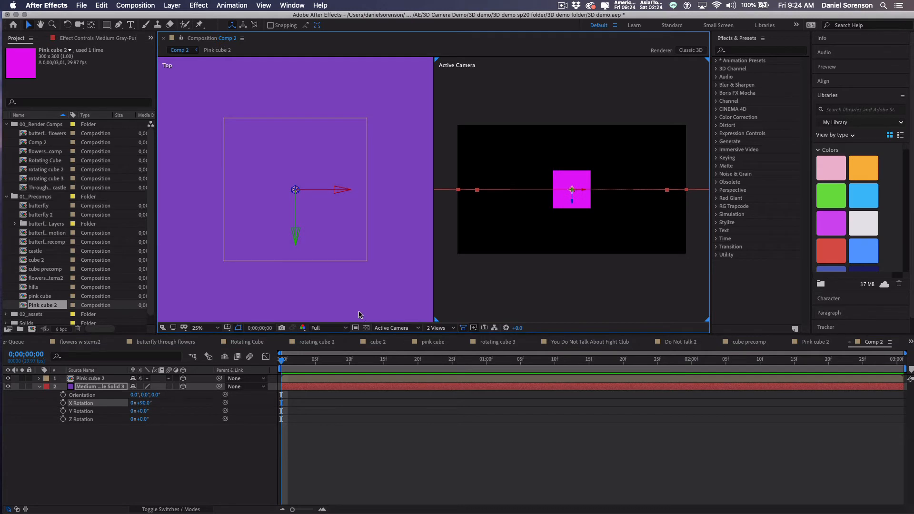
click(374, 297)
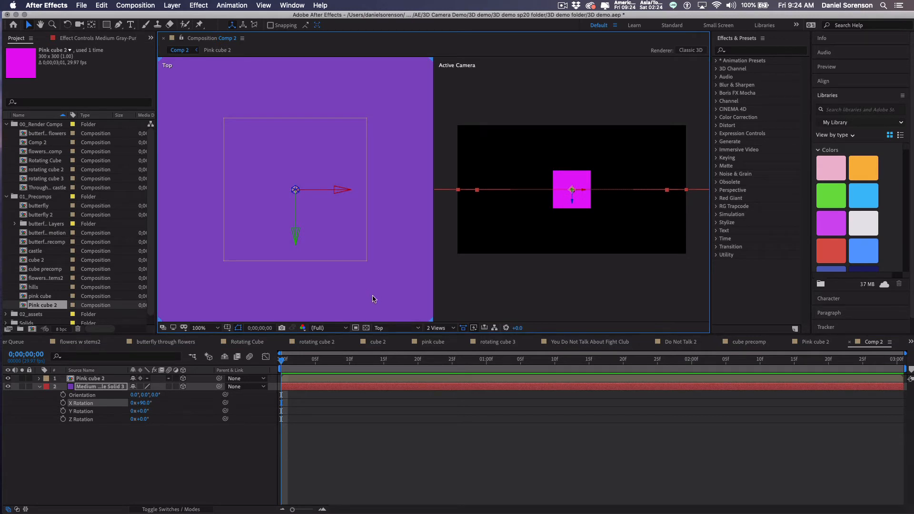
click(418, 330)
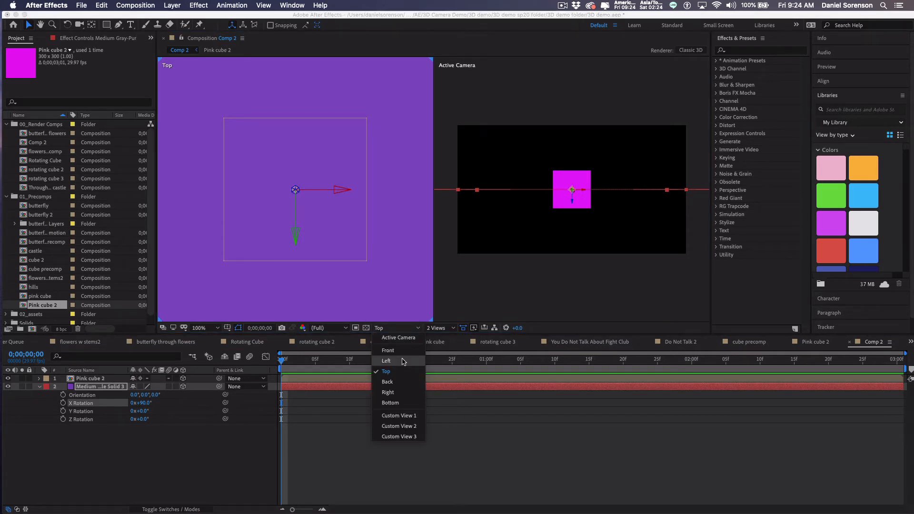
click(387, 361)
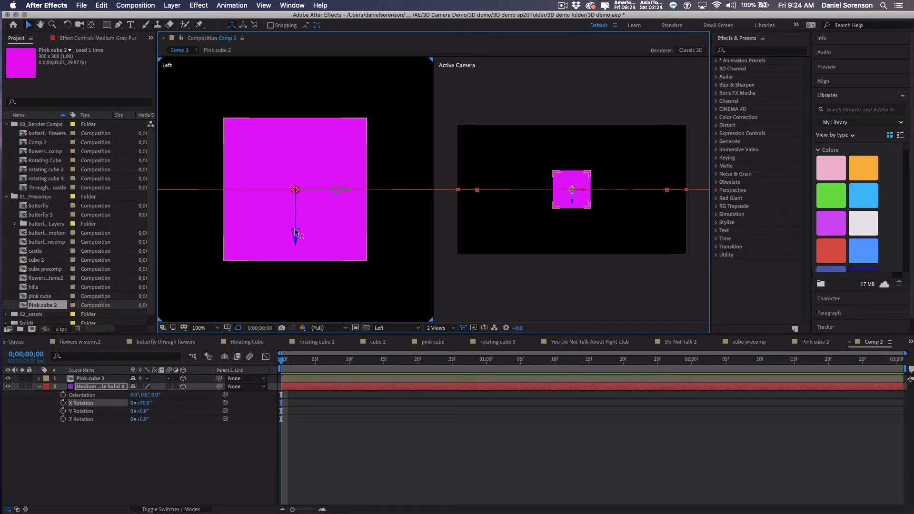
Lower the solid beneath the pink cube and rename the layer floor.
drag(295, 232, 292, 304)
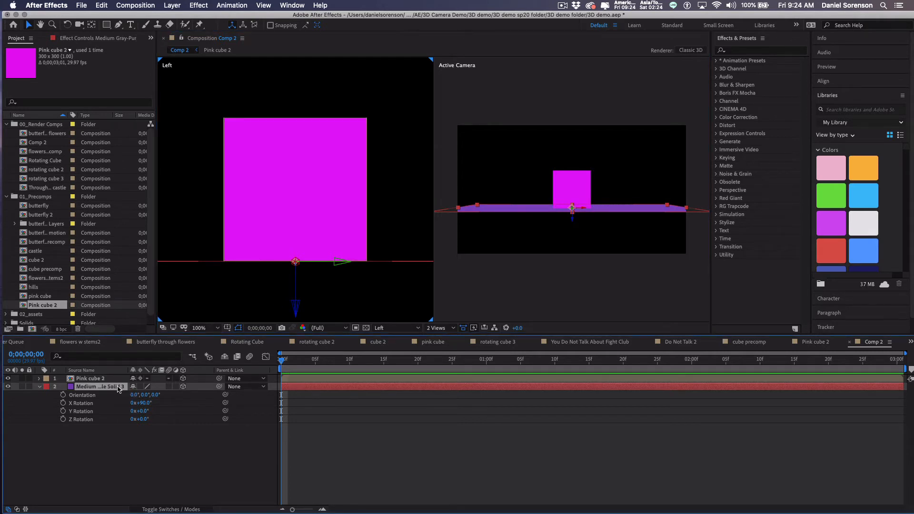
key(Return)
text(floor)
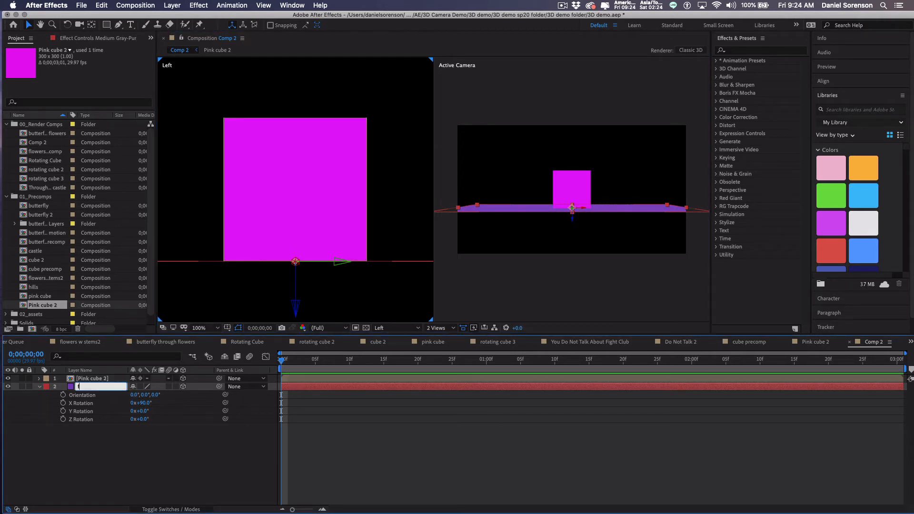
click(127, 451)
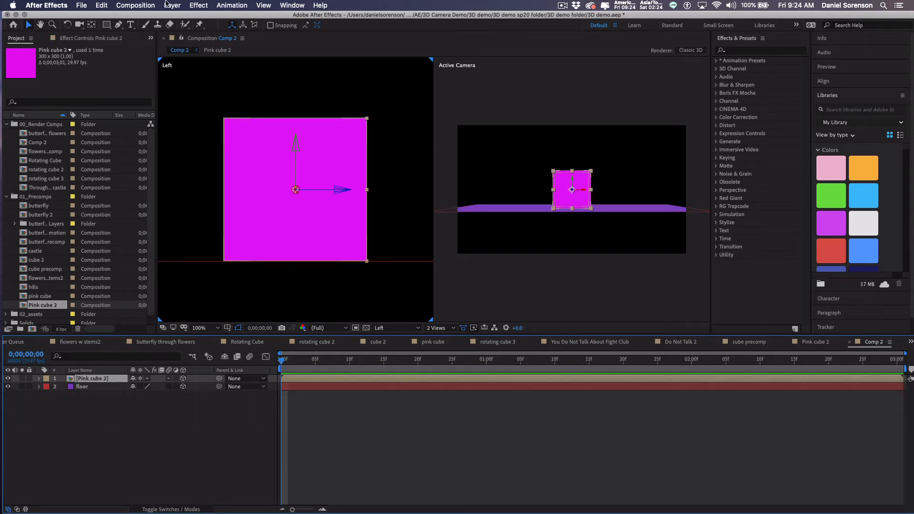
Add a new camera layer, Camera 1, accepting the default two-node 50mm settings.
click(171, 6)
mouse_move(176, 17)
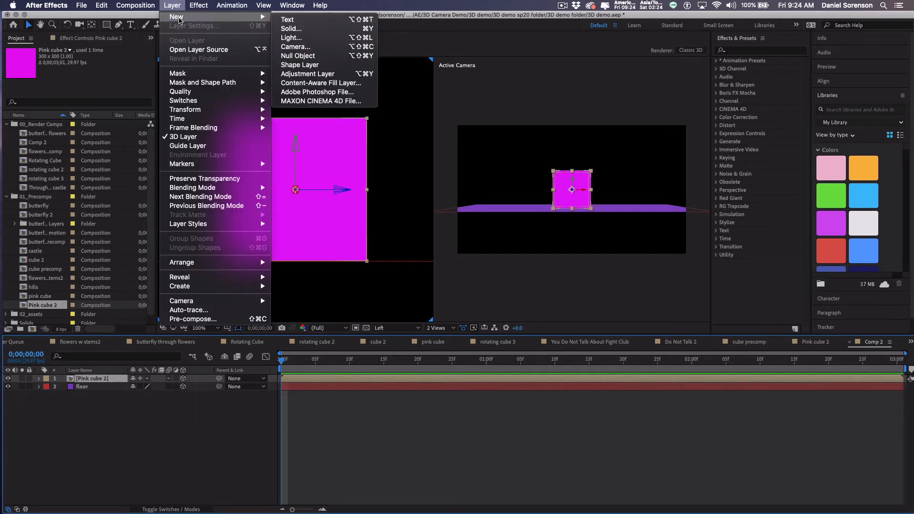
click(302, 47)
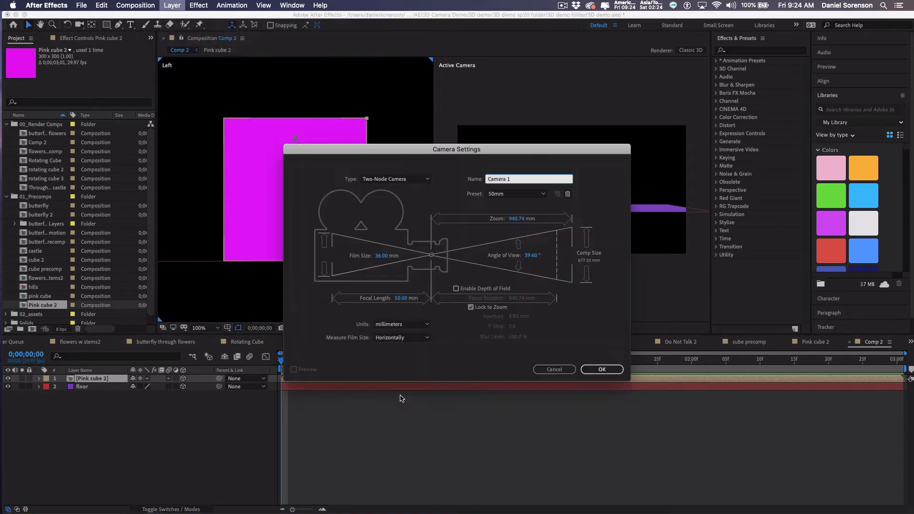
click(603, 370)
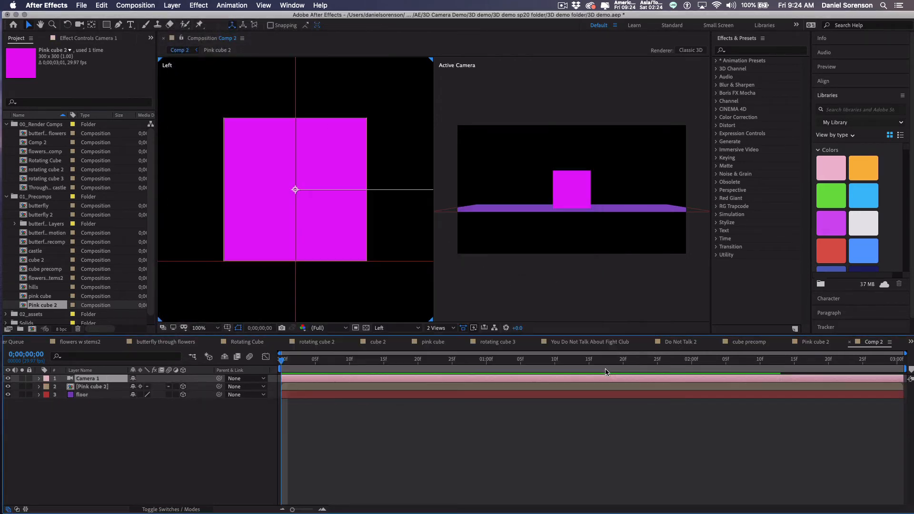
Zoom the side view out and switch the left viewer to the Top view.
click(340, 287)
key(comma)
key(comma)
key(comma)
key(comma)
key(comma)
key(comma)
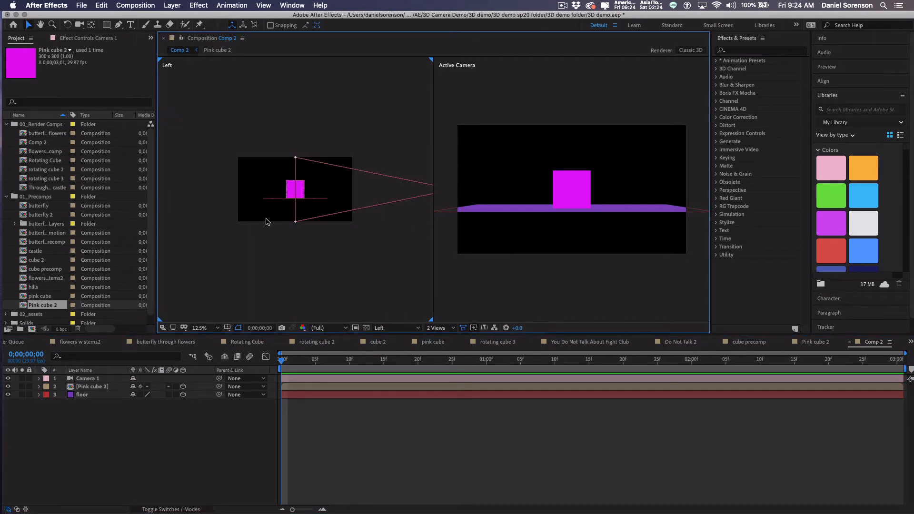
click(400, 329)
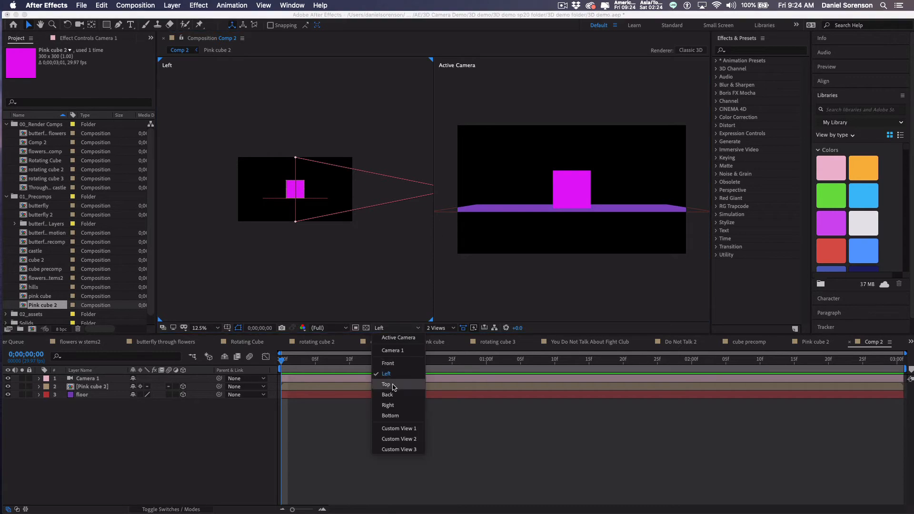
click(394, 385)
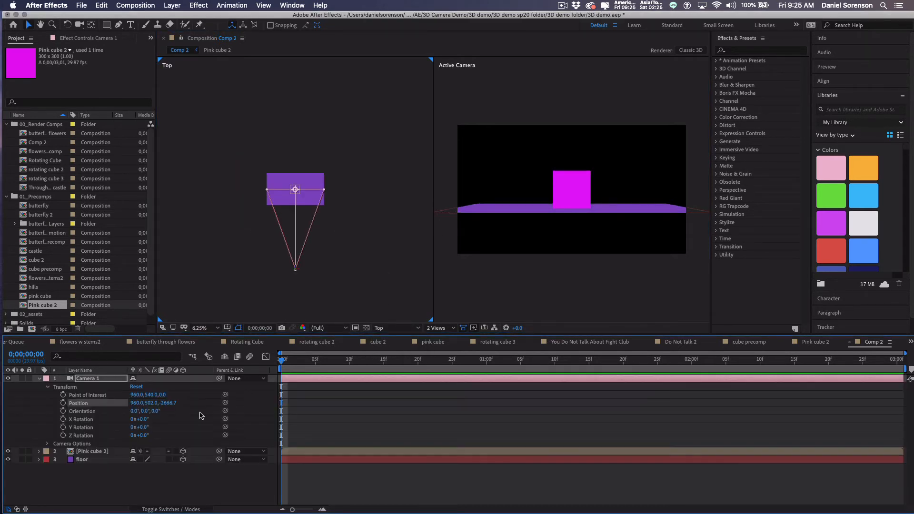
Restore Camera 1's position, then scrub its Position Y to about -201 so it looks down on the floor.
key(super+z)
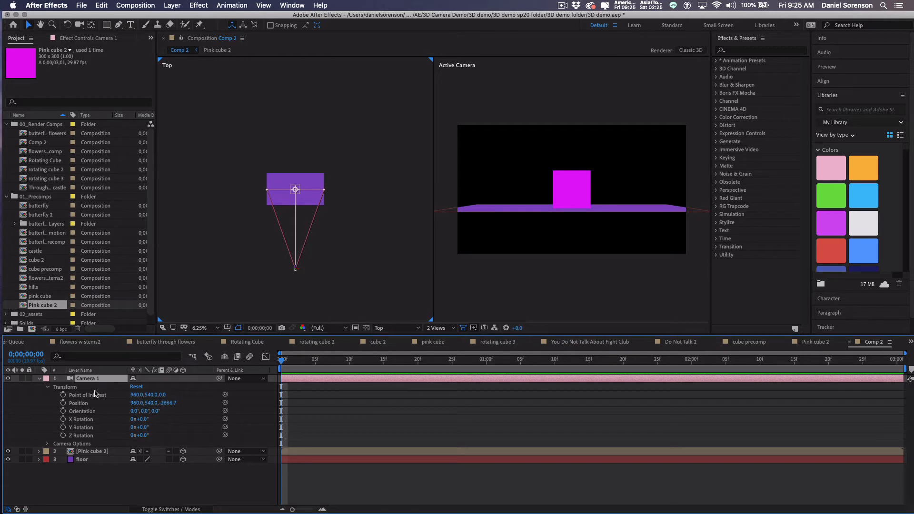
click(149, 403)
drag(149, 403, 46, 403)
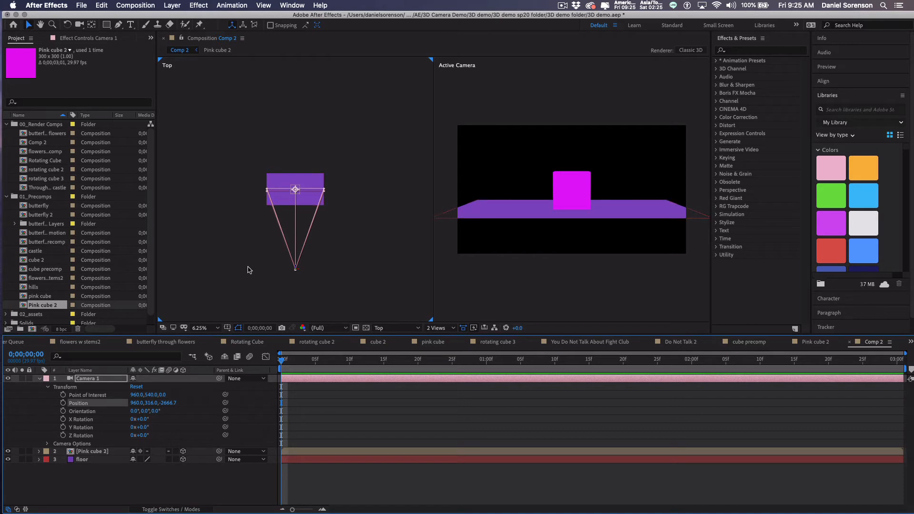
drag(152, 403, 2, 430)
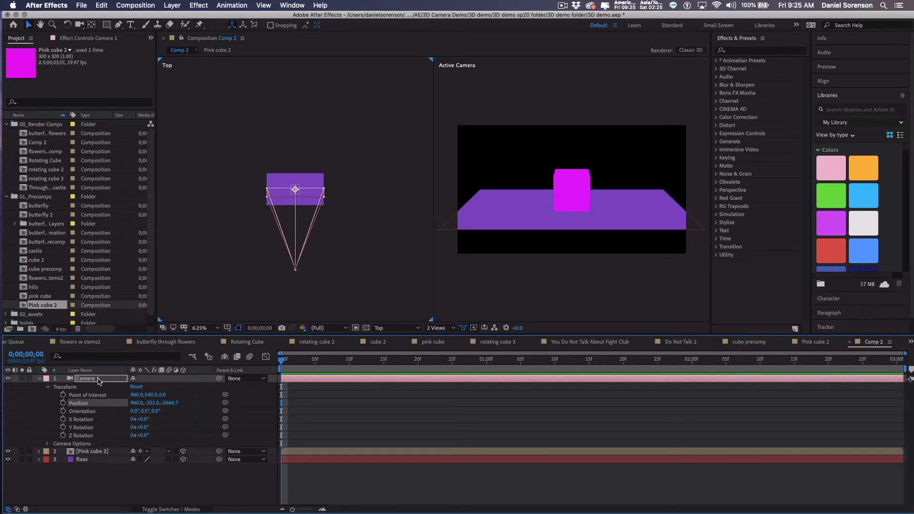
Add a new null object layer named cam control.
click(173, 5)
mouse_move(176, 18)
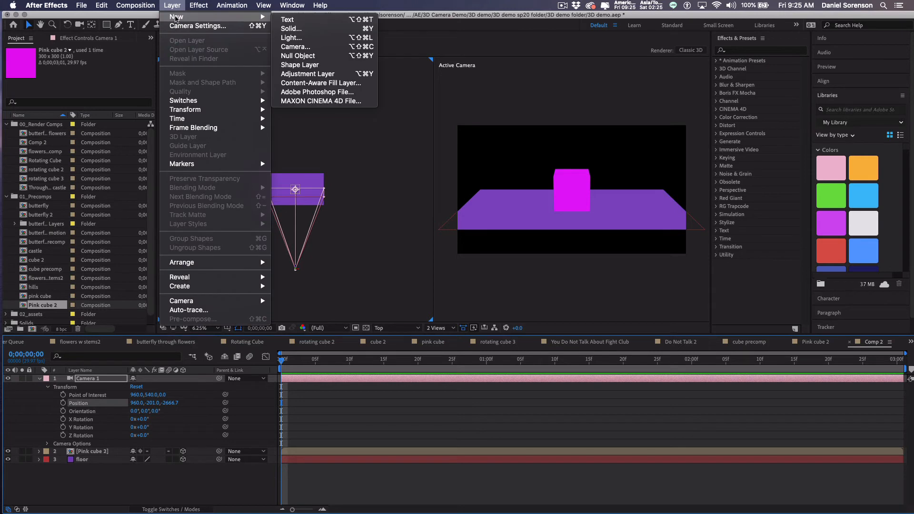
click(296, 55)
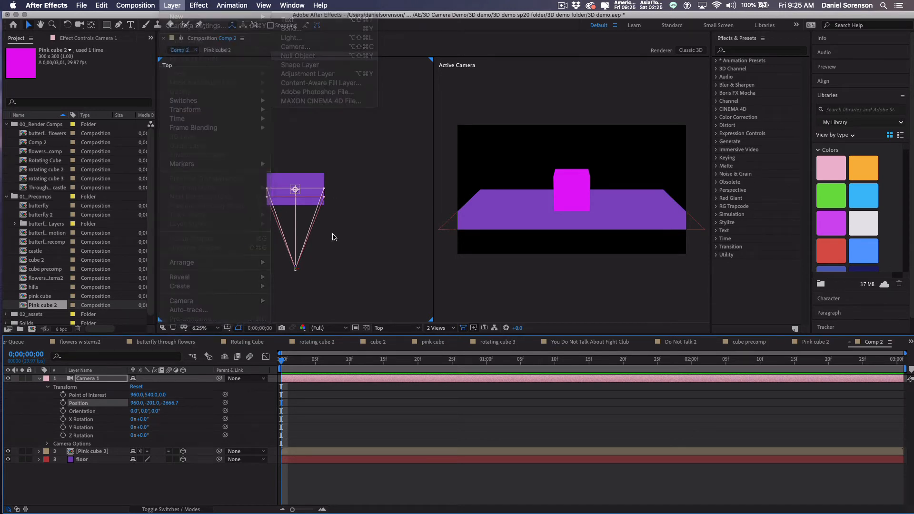
key(Return)
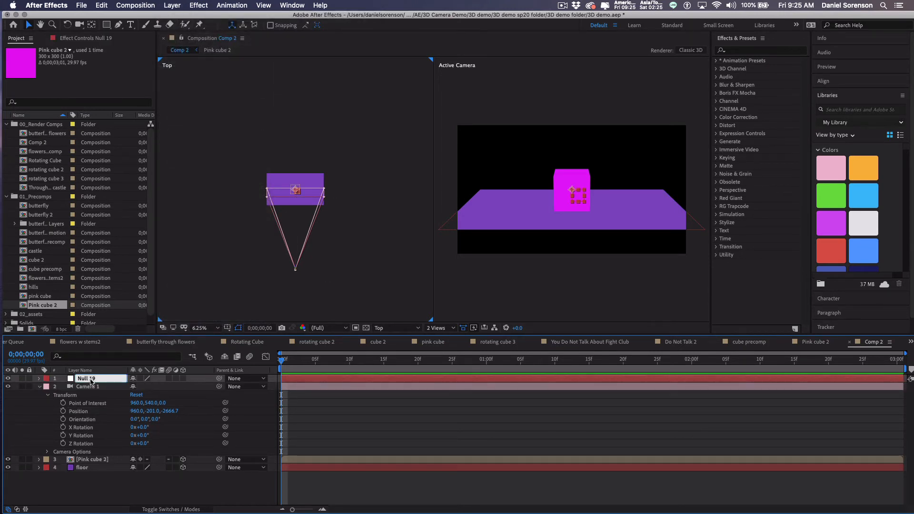
text(cam control)
key(Return)
Parent Camera 1 to cam control and reveal cam control's rotation properties.
click(237, 388)
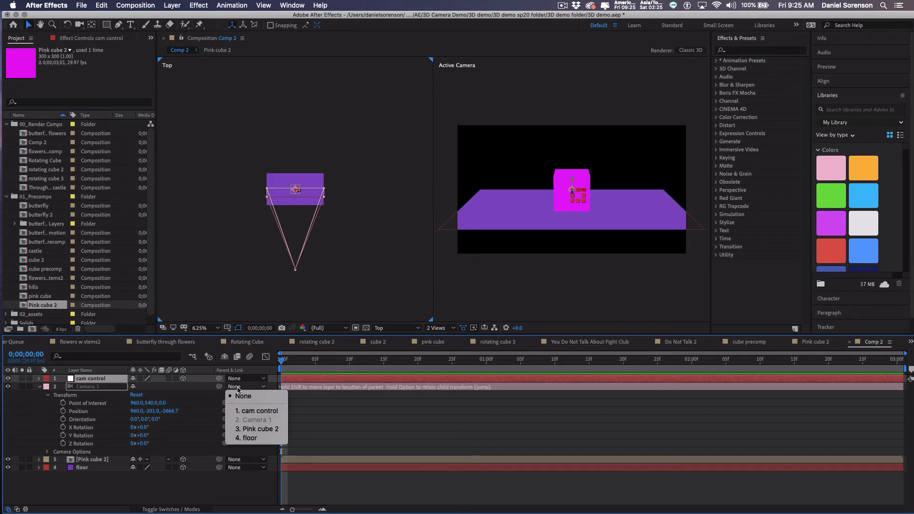
click(244, 411)
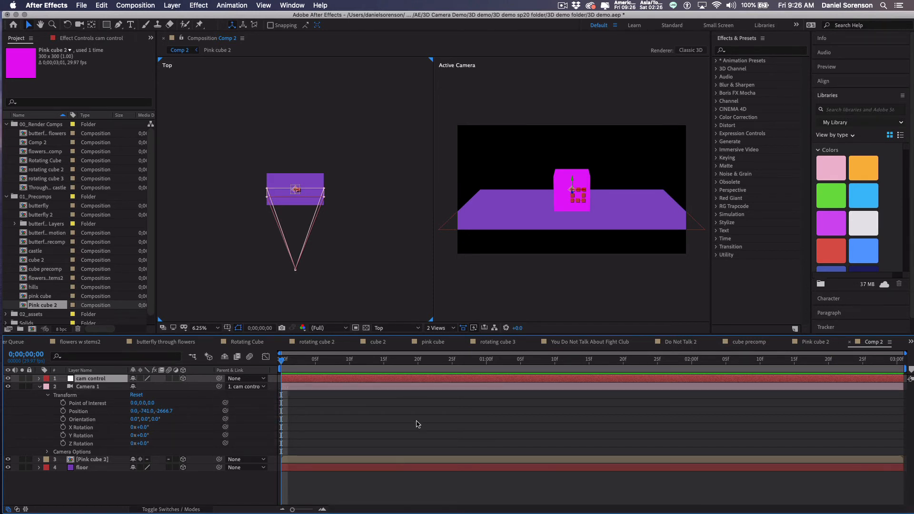
key(r)
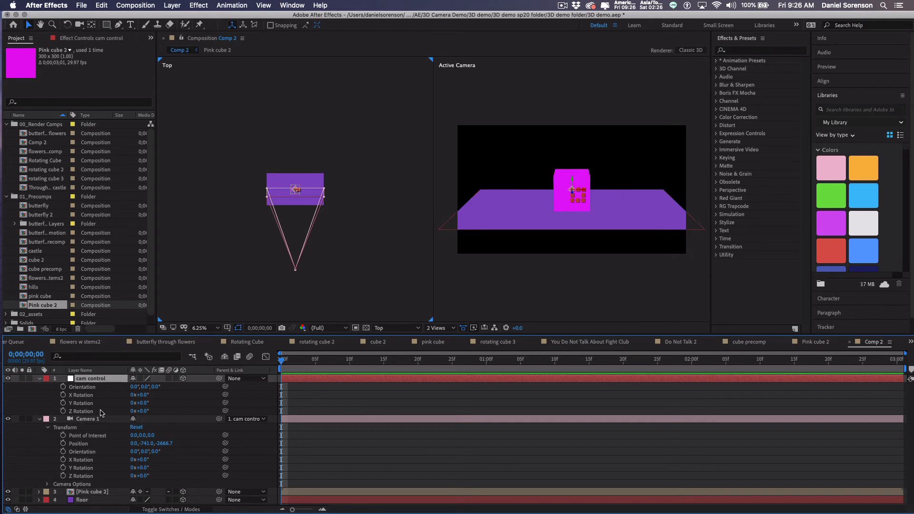
Keyframe cam control's Y Rotation from 0 to 1x at 0;00;02;00.
drag(142, 403, 195, 405)
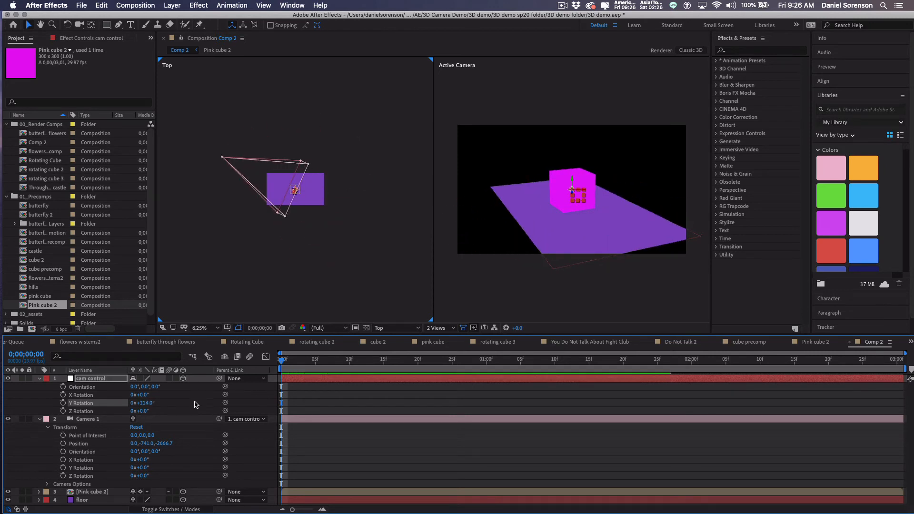
key(super+z)
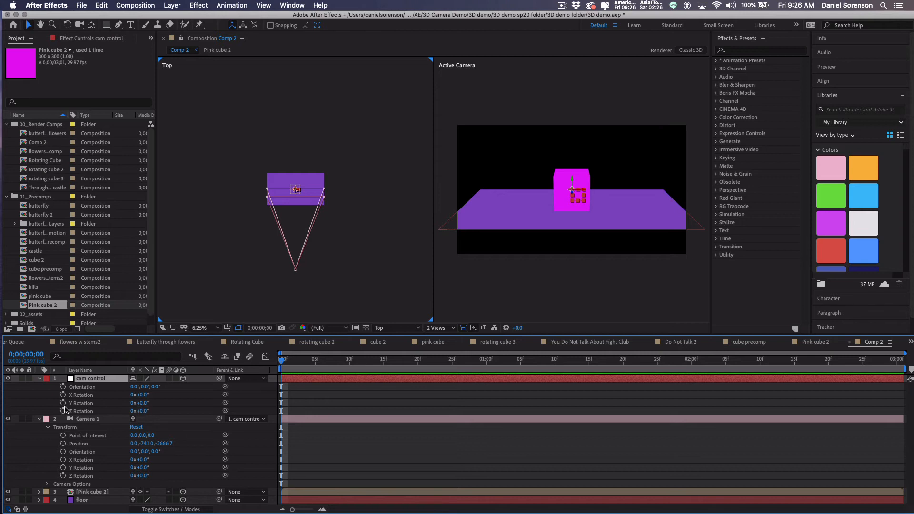
click(63, 403)
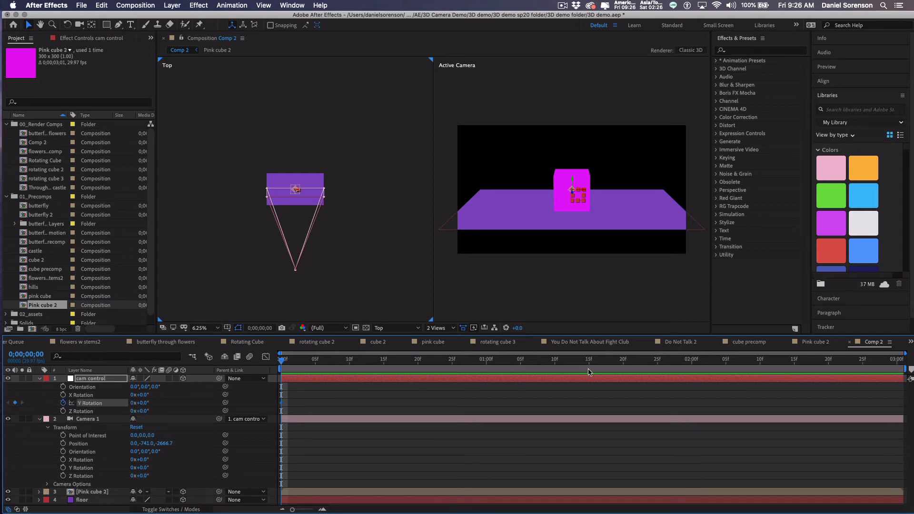
click(692, 363)
click(134, 403)
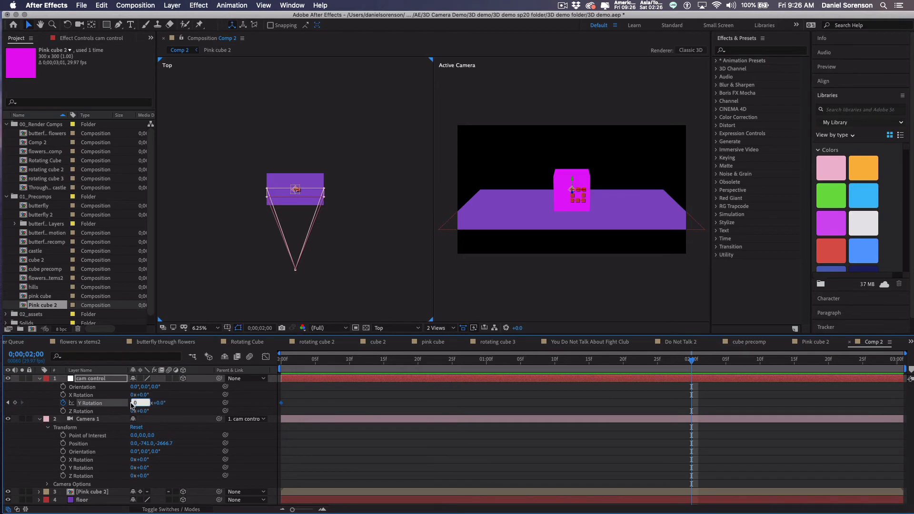
text(1)
key(Return)
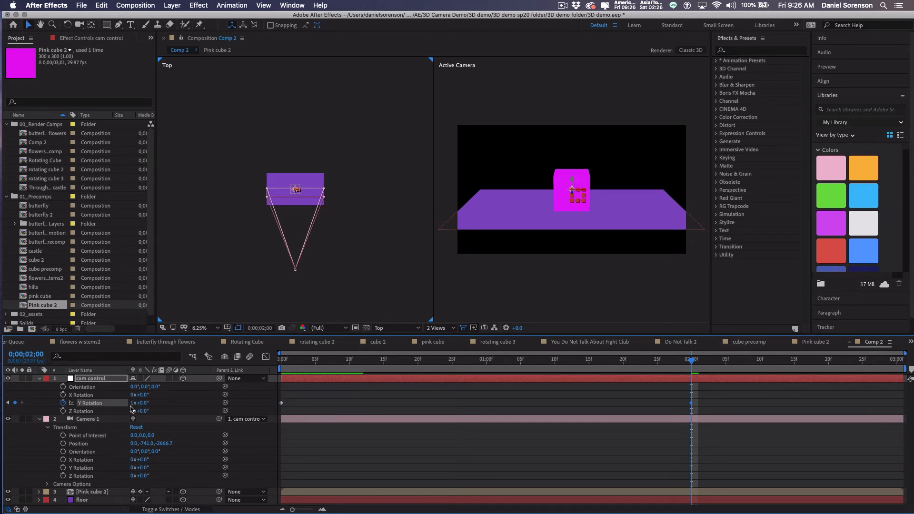
Preview the camera orbit from the start, then collapse Camera 1 and cam control properties.
click(281, 363)
key(space)
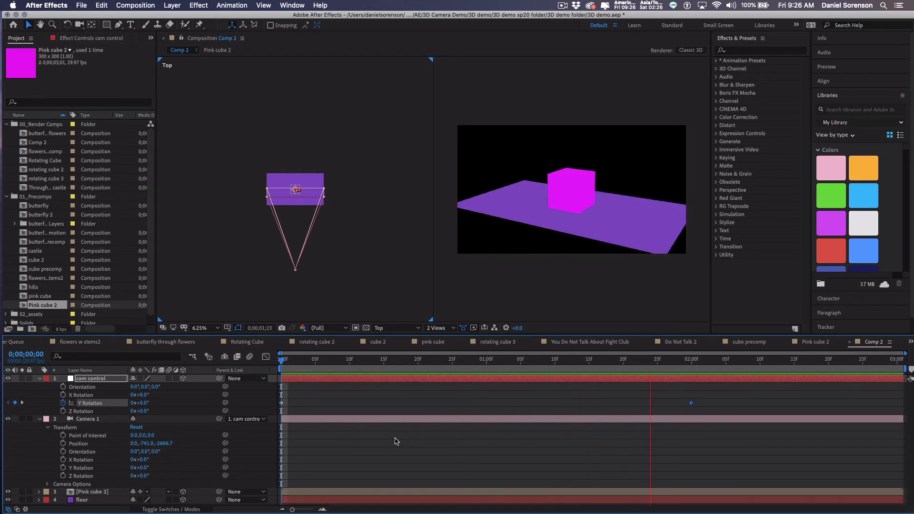
key(space)
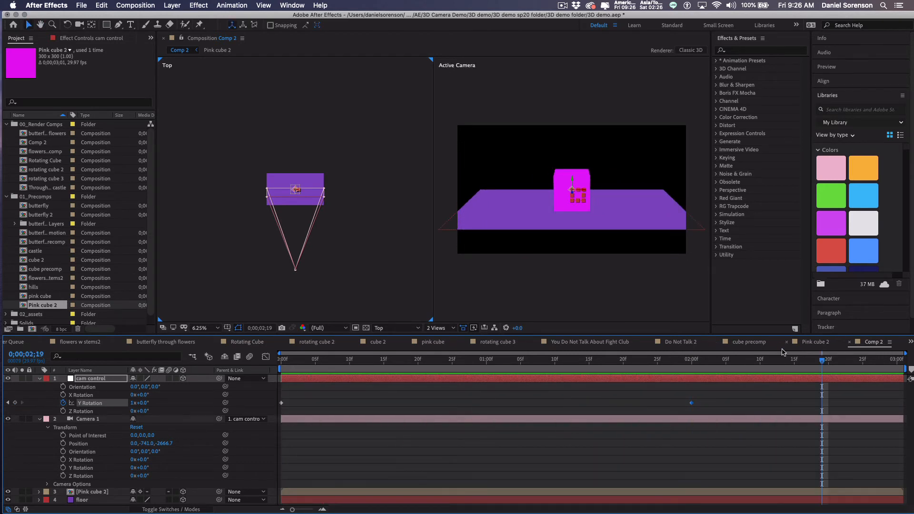
click(712, 362)
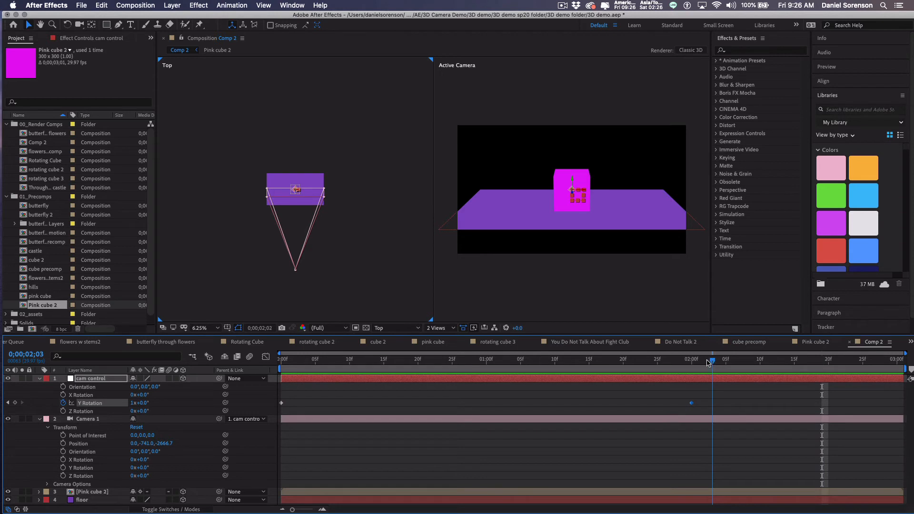
click(708, 362)
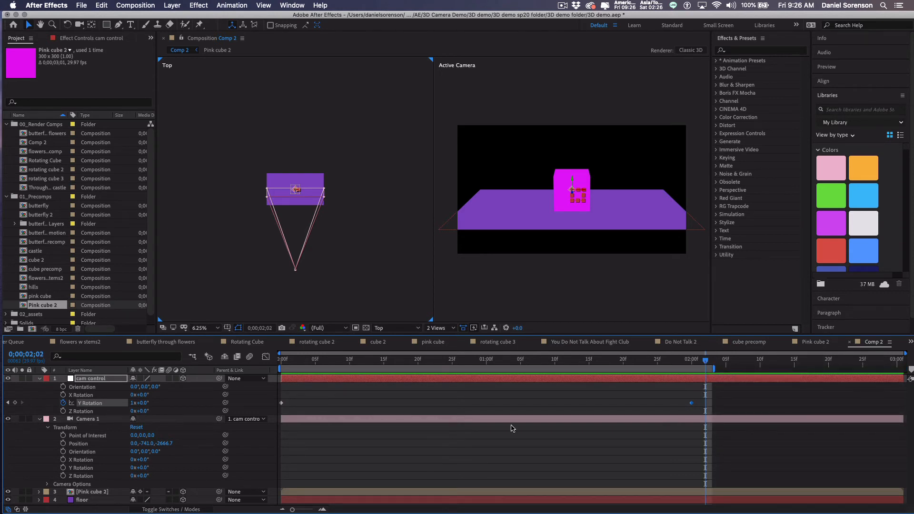
click(39, 419)
click(39, 378)
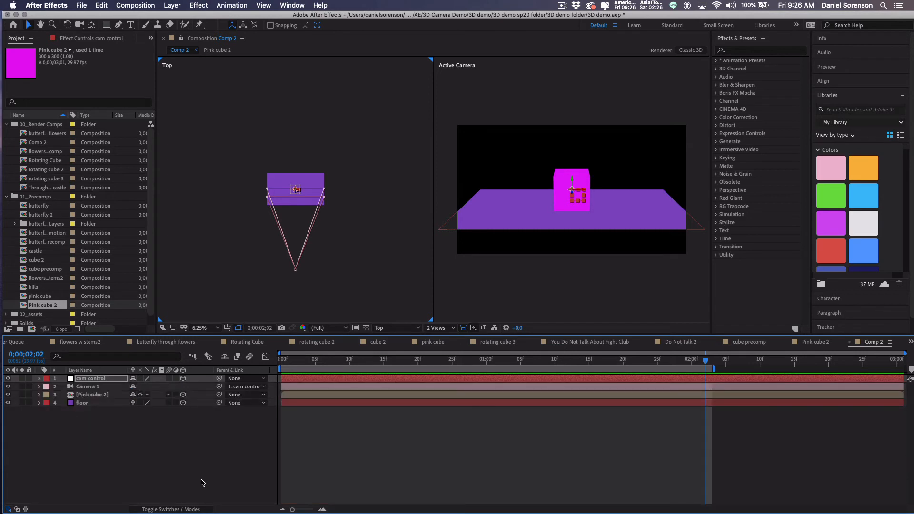
click(173, 6)
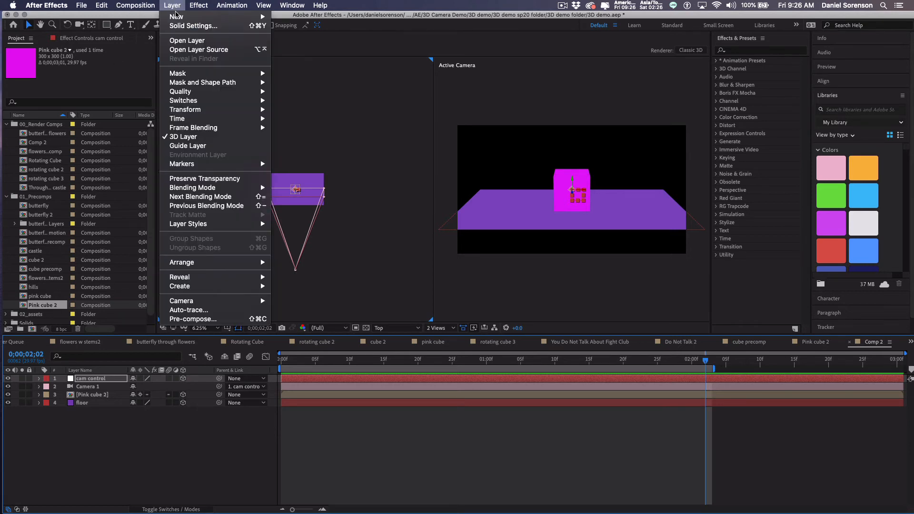
Add Spot Light 1, a spot-type light with 50% intensity and a 90° cone.
mouse_move(176, 17)
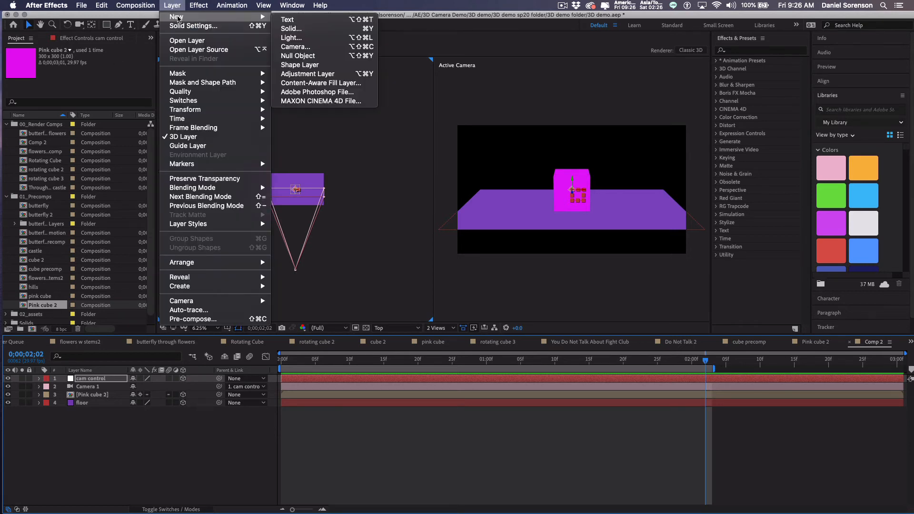
click(290, 38)
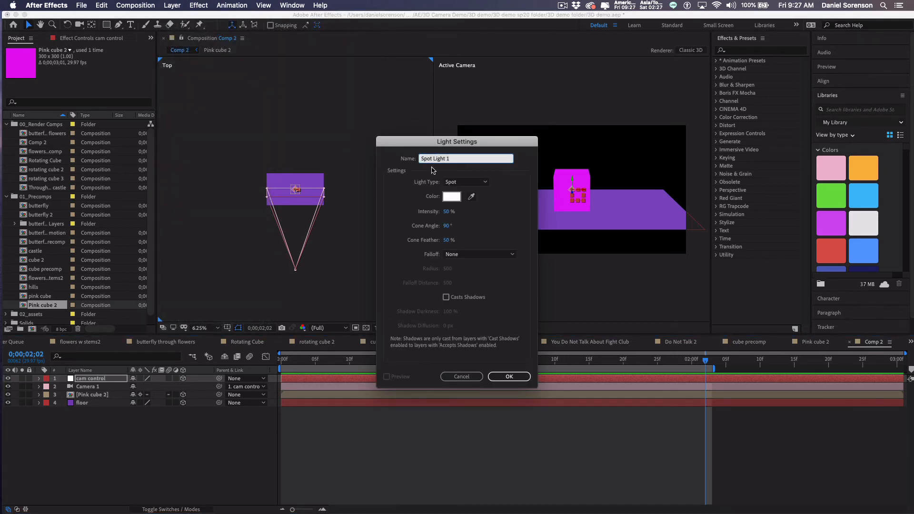
click(445, 212)
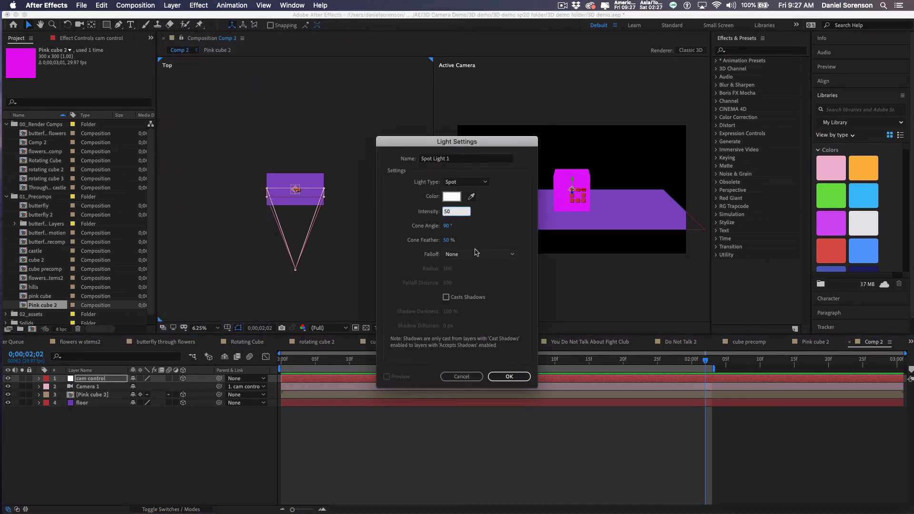
key(Return)
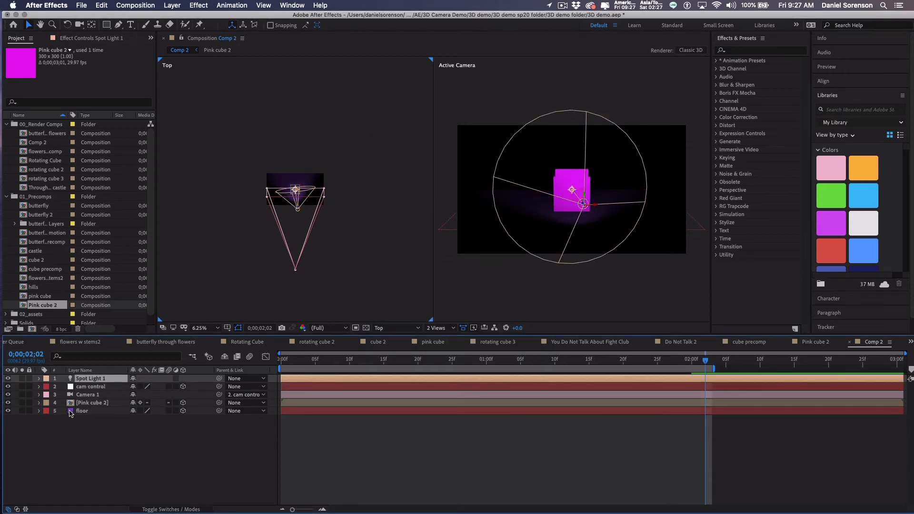
Switch Spot Light 1's Casts Shadows light option to On.
click(40, 379)
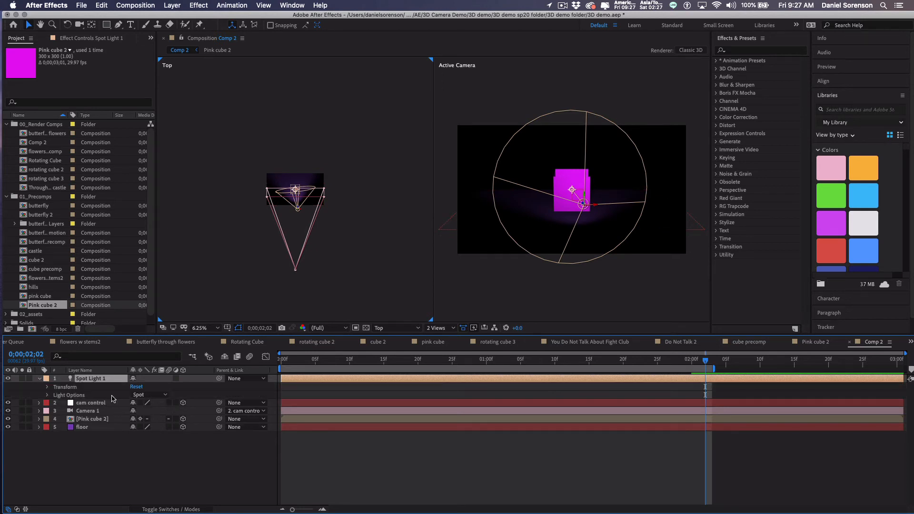
click(48, 396)
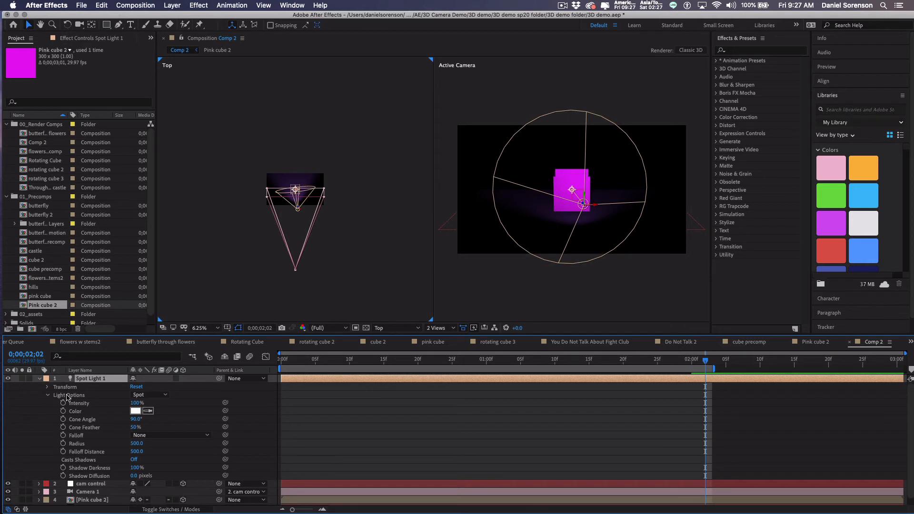
scroll(199, 422, down, 1)
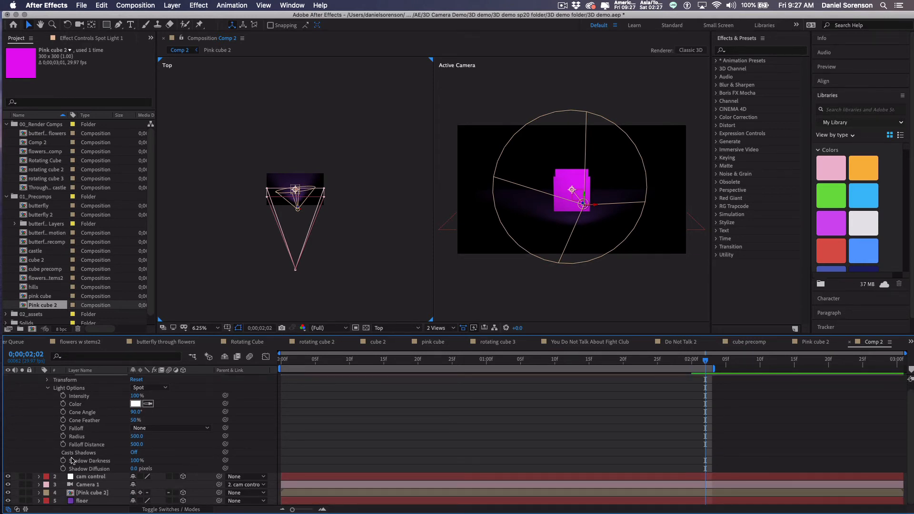
click(134, 453)
click(49, 389)
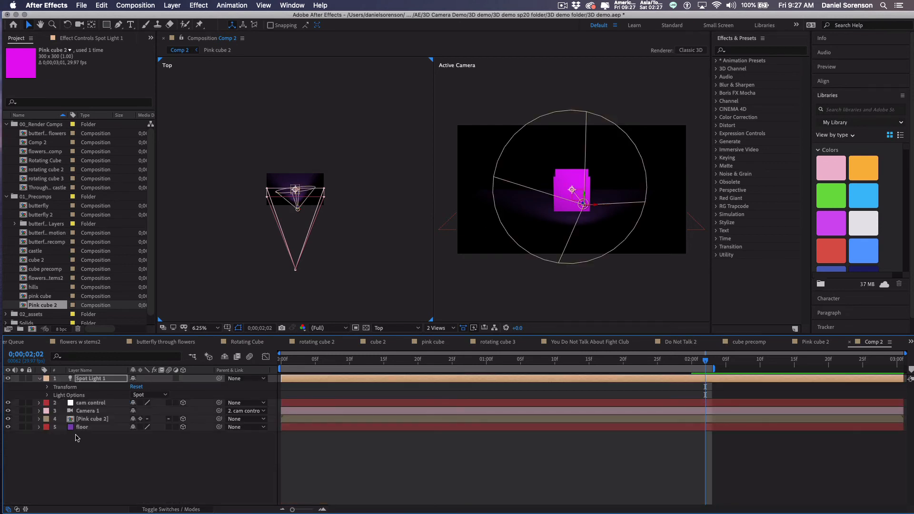
click(81, 428)
Set Casts Shadows to On in the floor layer's Material Options.
click(41, 427)
scroll(84, 461, down, 2)
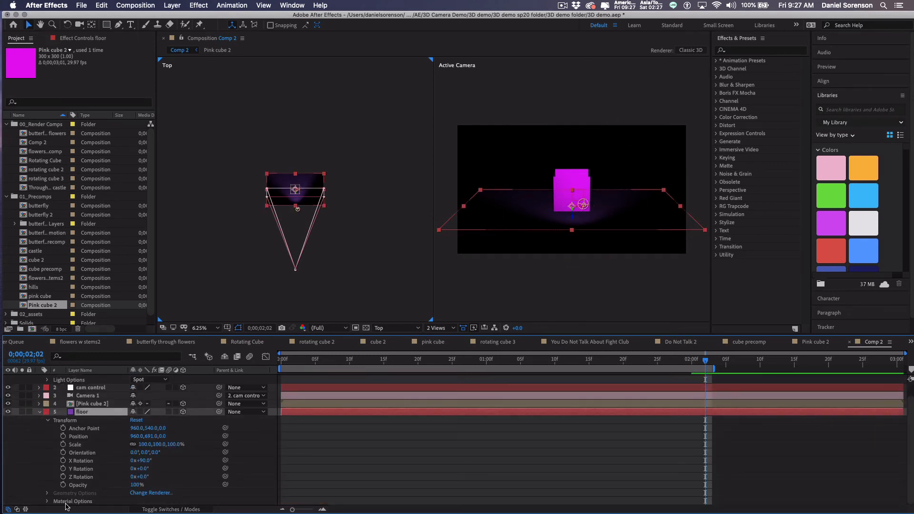
click(47, 421)
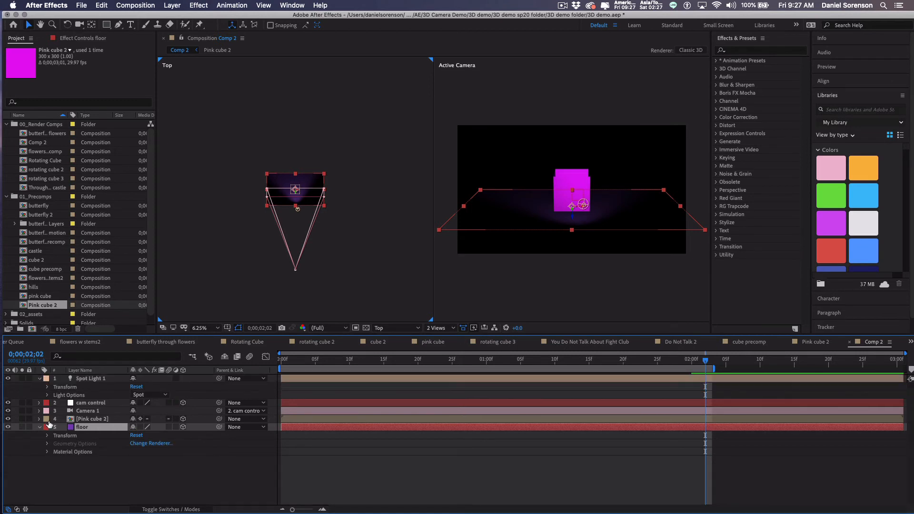
click(47, 452)
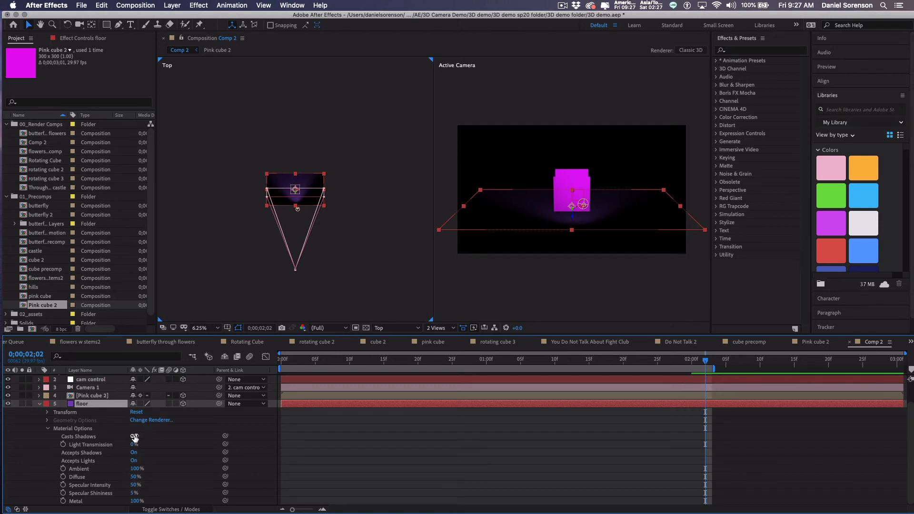
click(134, 437)
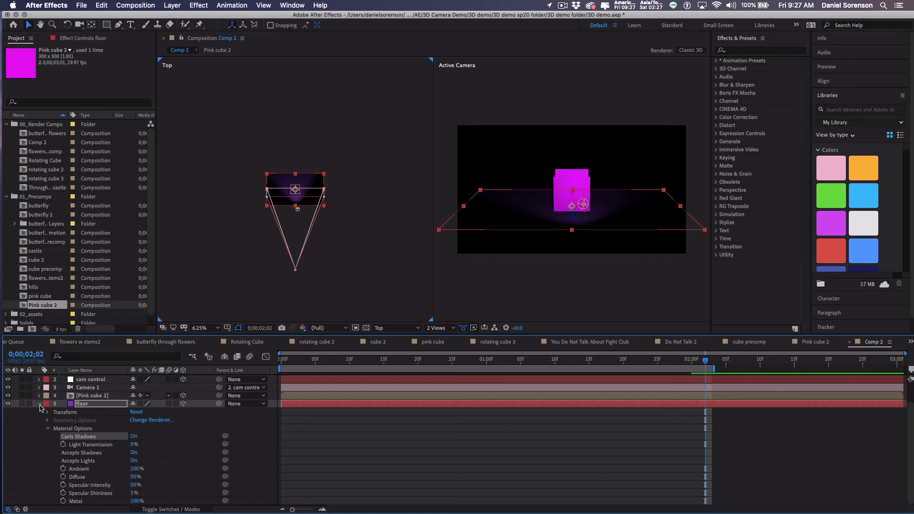
click(39, 404)
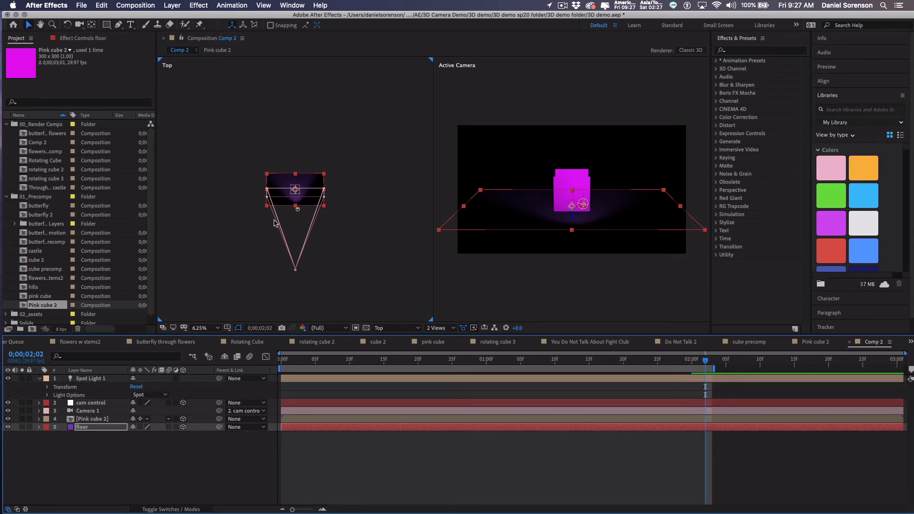
click(95, 378)
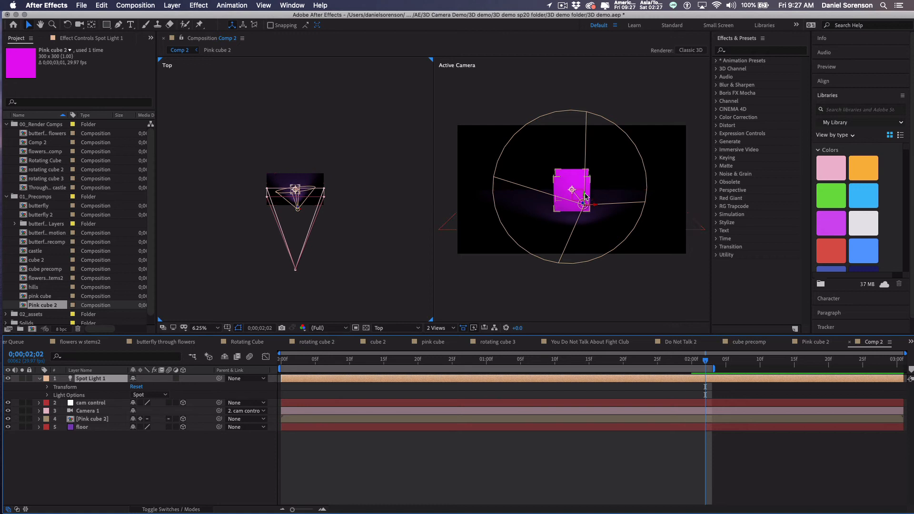
Move Spot Light 1 up and left, aim its point of interest at the cube, and preview.
drag(589, 198, 570, 202)
drag(593, 135, 521, 138)
drag(506, 208, 543, 191)
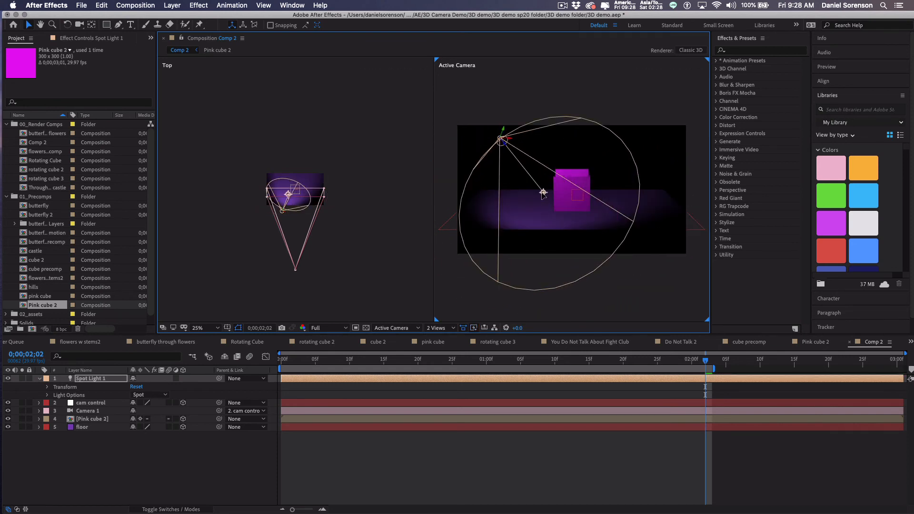
click(287, 362)
key(space)
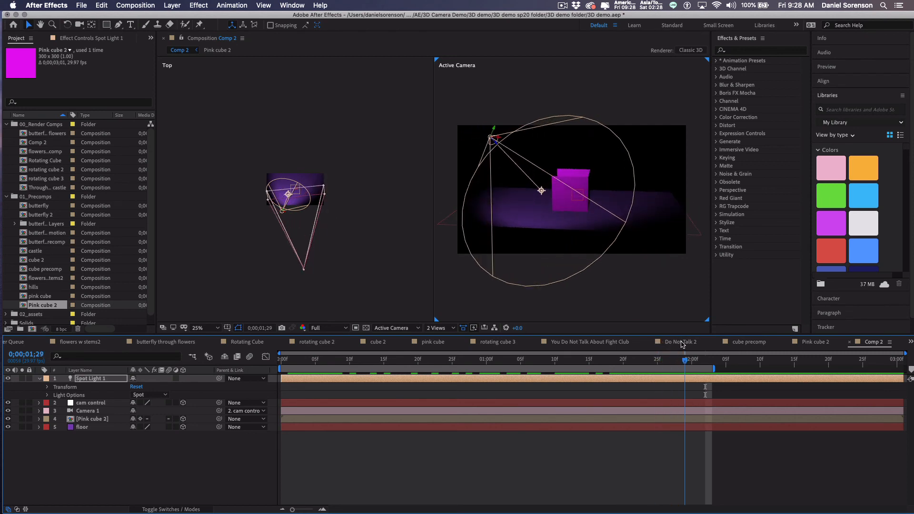
click(72, 421)
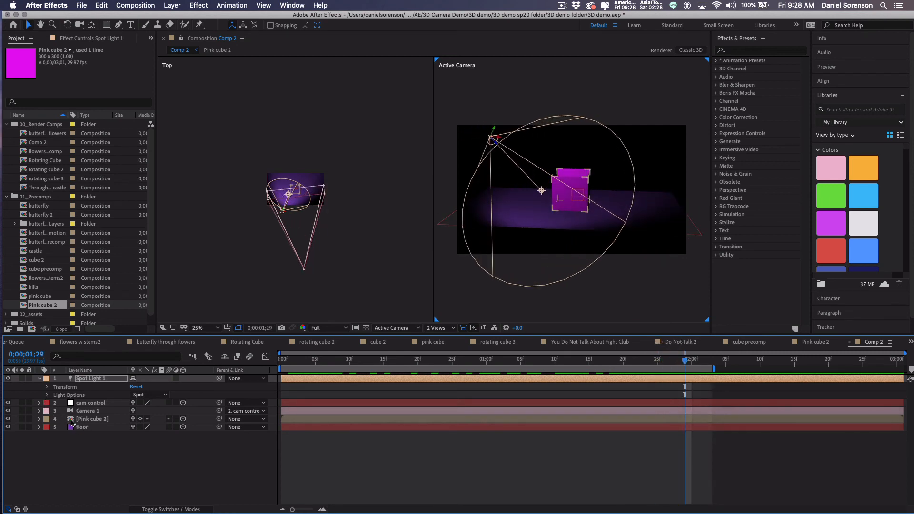
Open the Pink cube 2 precomp and collapse the four cube faces' properties.
double_click(69, 419)
click(39, 380)
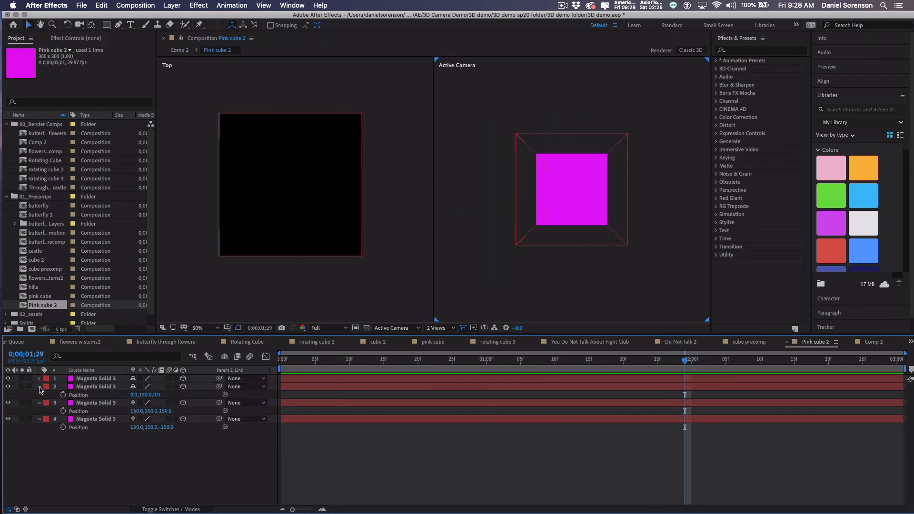
click(39, 388)
click(39, 395)
click(39, 403)
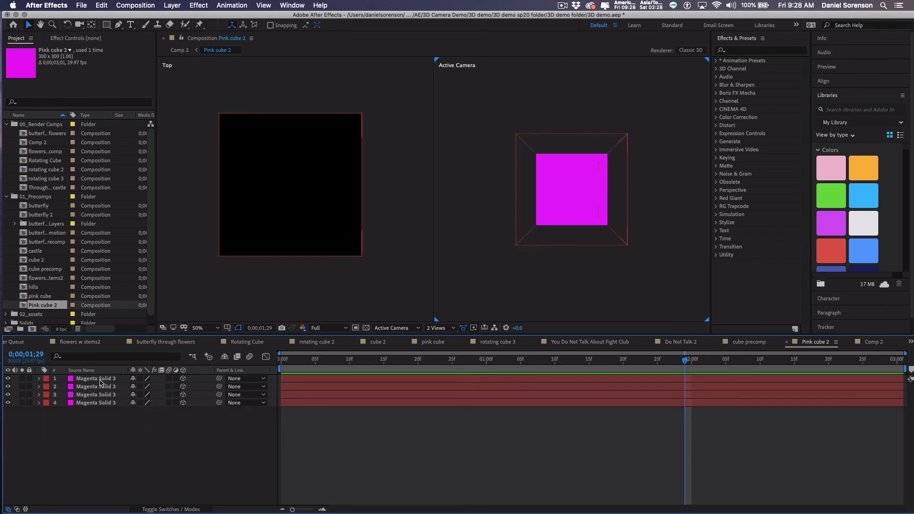
Set Casts Shadows to On for all four Magenta Solid 3 faces, then return to Comp 2.
click(100, 379)
shift+click(104, 404)
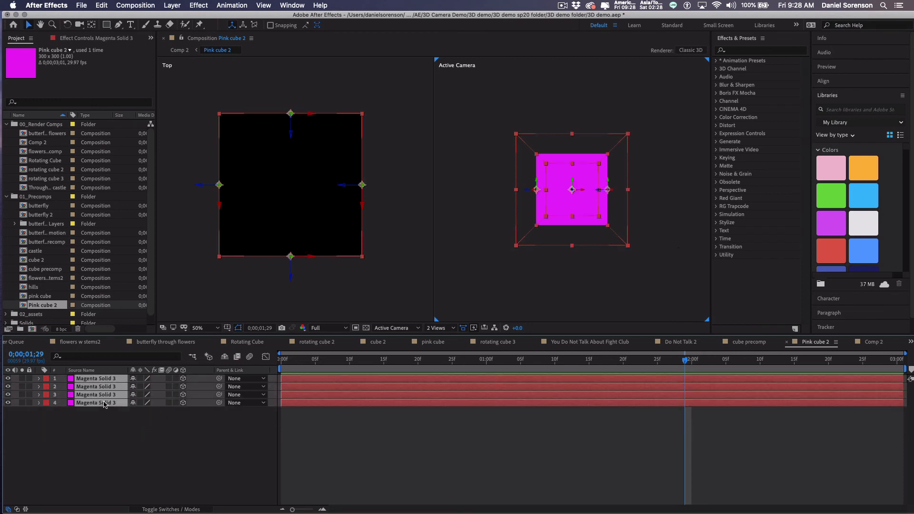
click(40, 379)
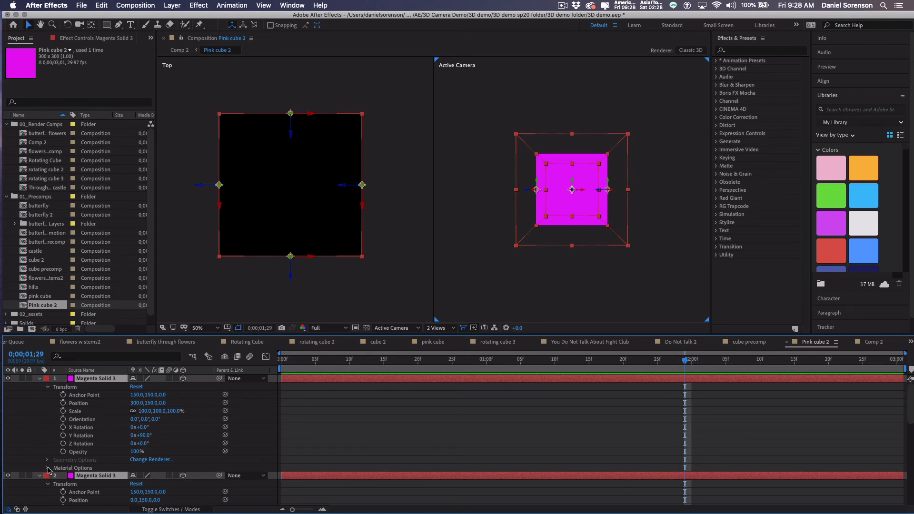
click(48, 468)
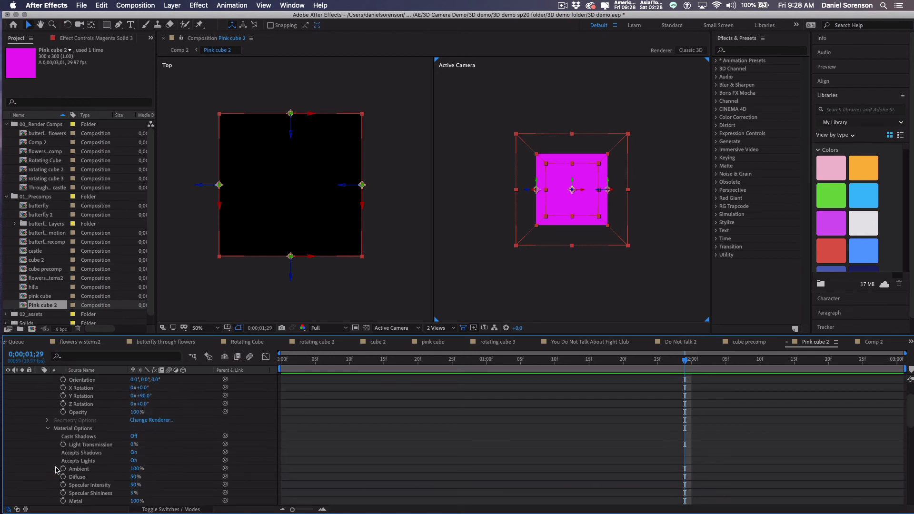
click(133, 437)
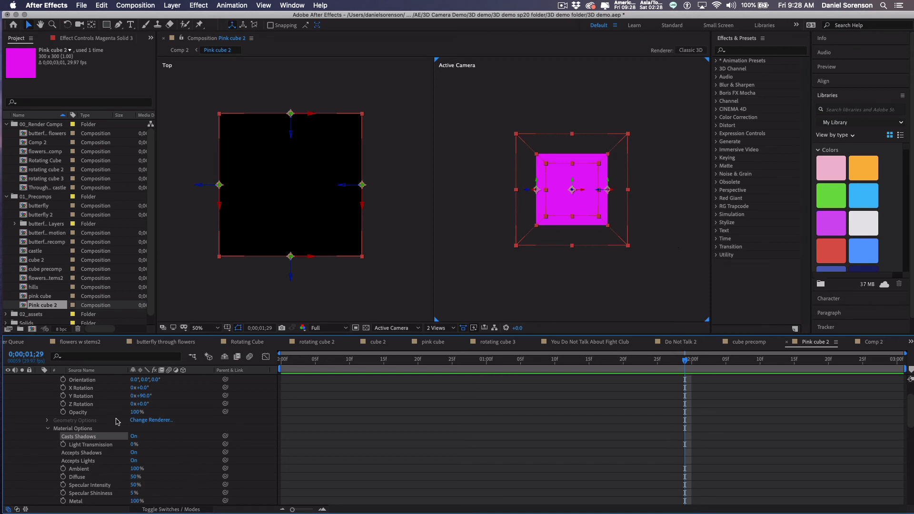
scroll(119, 420, up, 4)
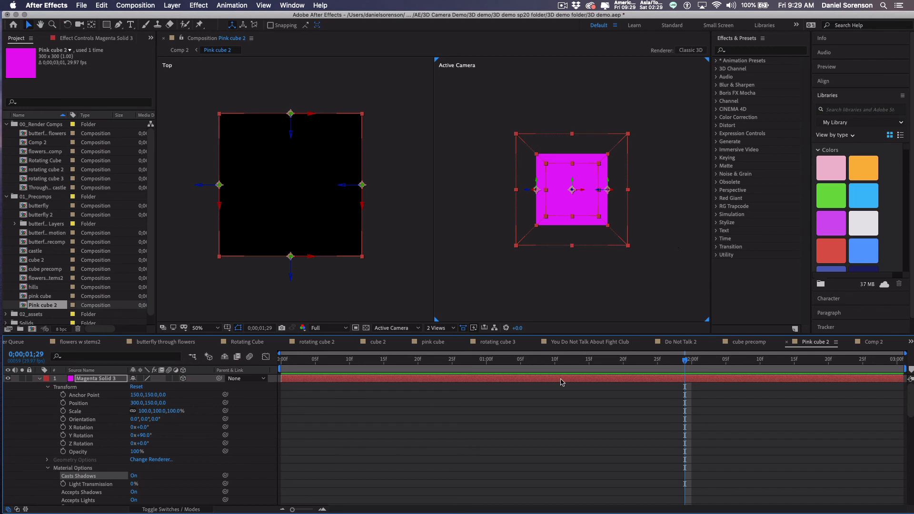
click(875, 342)
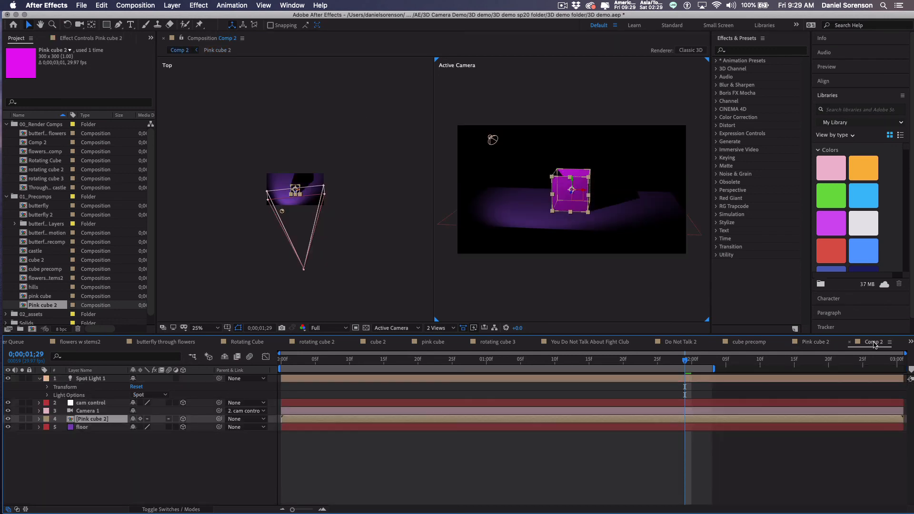
Preview the lit cube's camera animation in Comp 2, stopping at 14f.
key(h)
key(space)
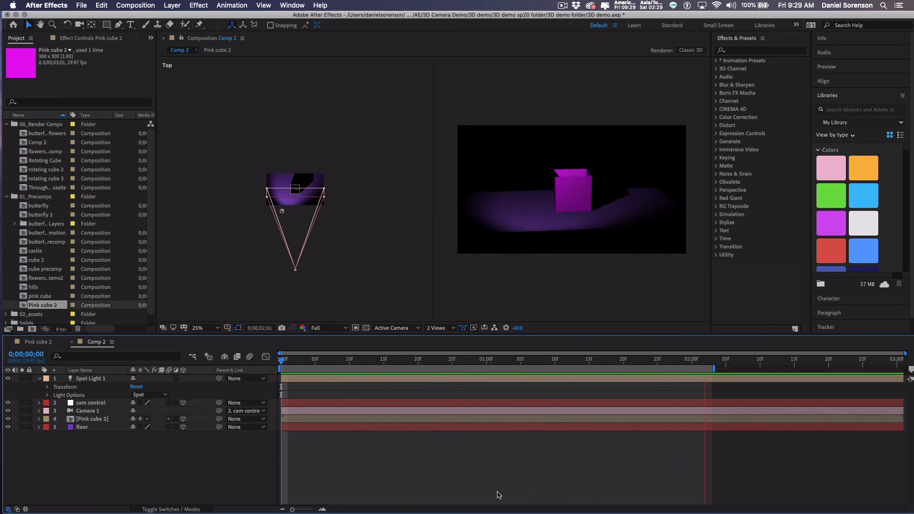
key(space)
Select Spot Light 1 and bring up the Layer > New submenu.
click(90, 383)
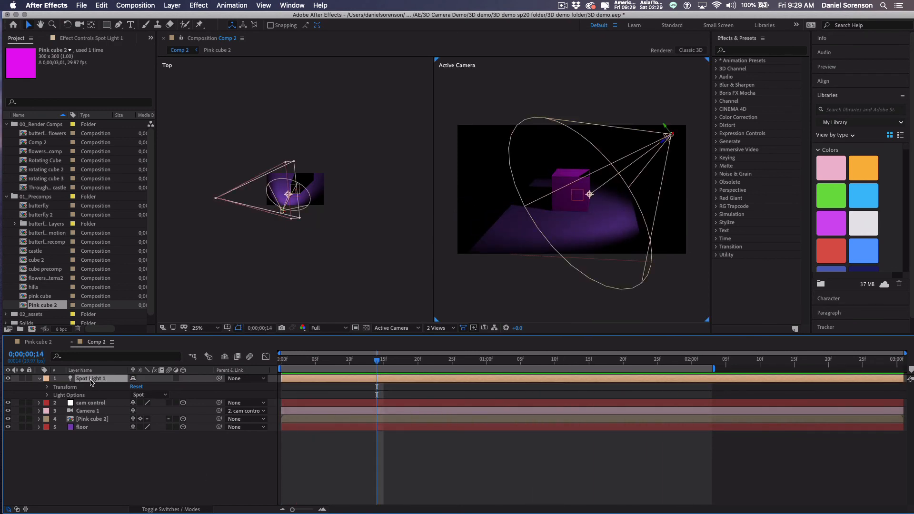
click(172, 5)
mouse_move(181, 17)
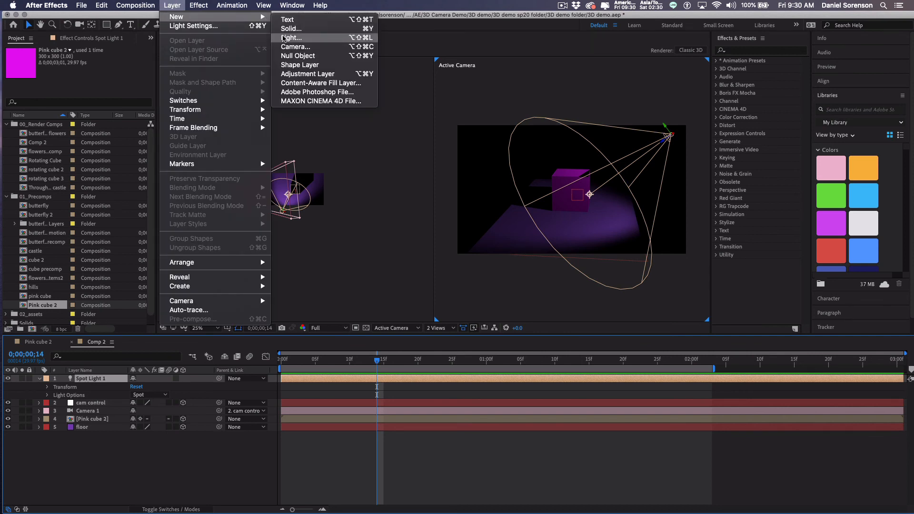
Create a new light named Ambient Light 1, set to Ambient type at 50% intensity.
click(291, 38)
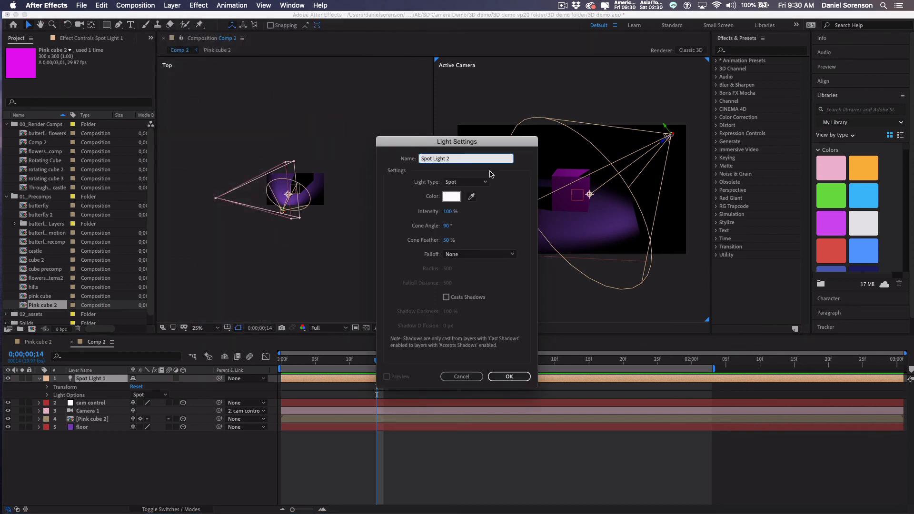
click(449, 212)
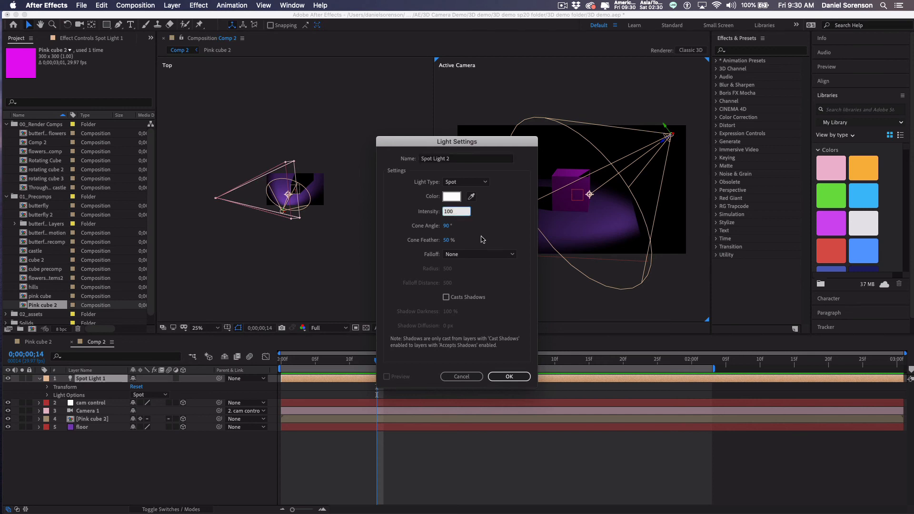
text(50)
click(465, 182)
click(465, 224)
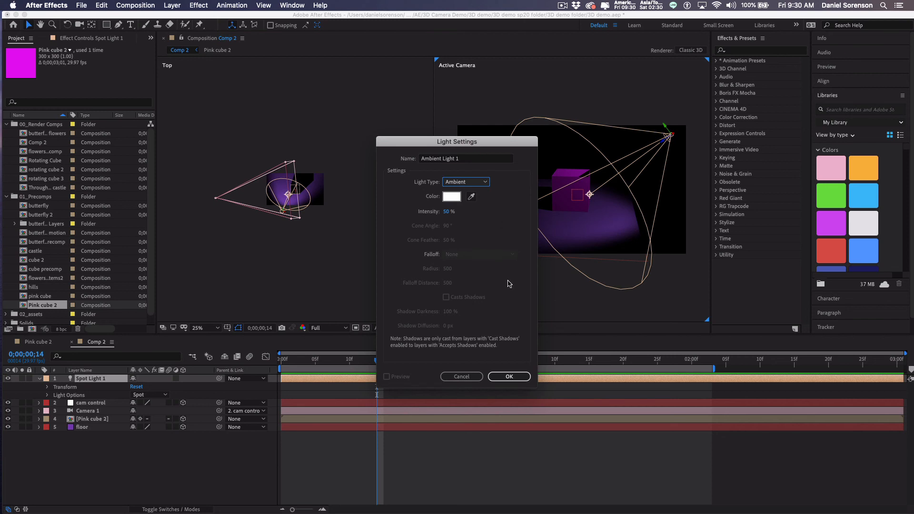
click(510, 377)
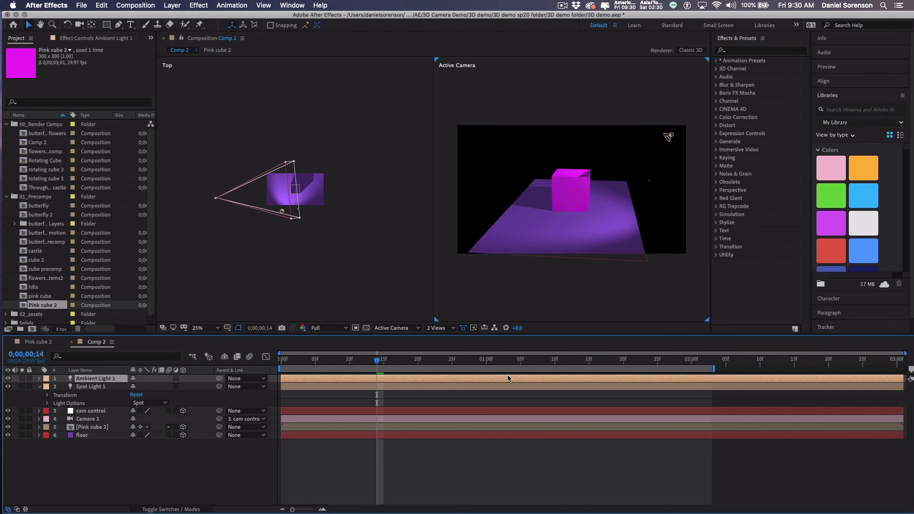
Play the orbiting camera preview from the start with ambient lighting, then open the Layer menu.
key(Home)
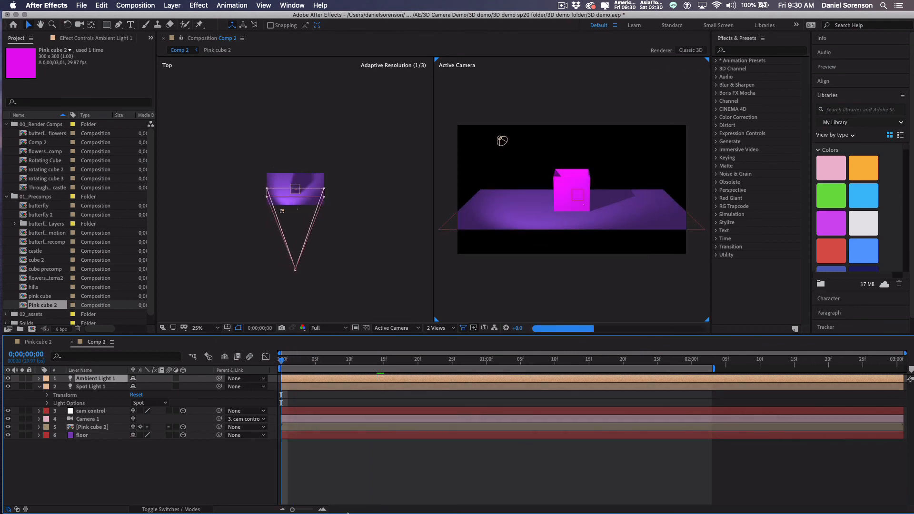
key(space)
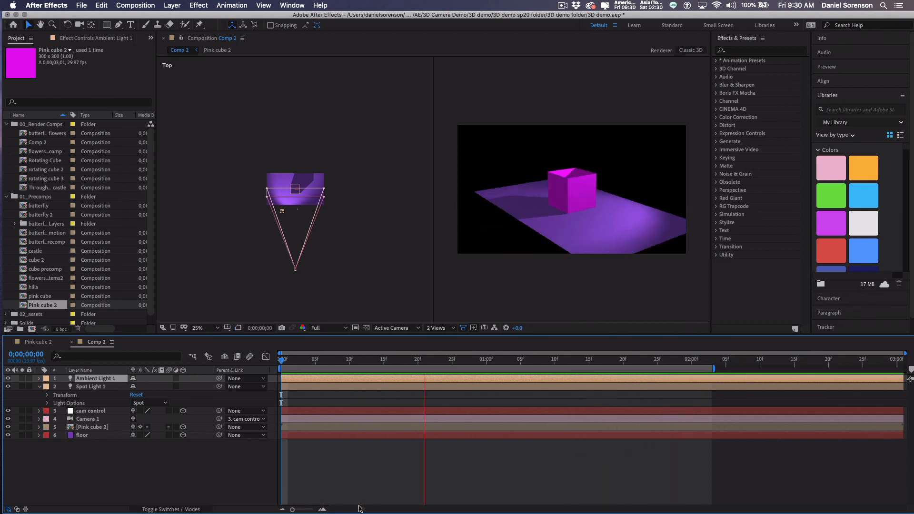
key(space)
key(space)
key(space)
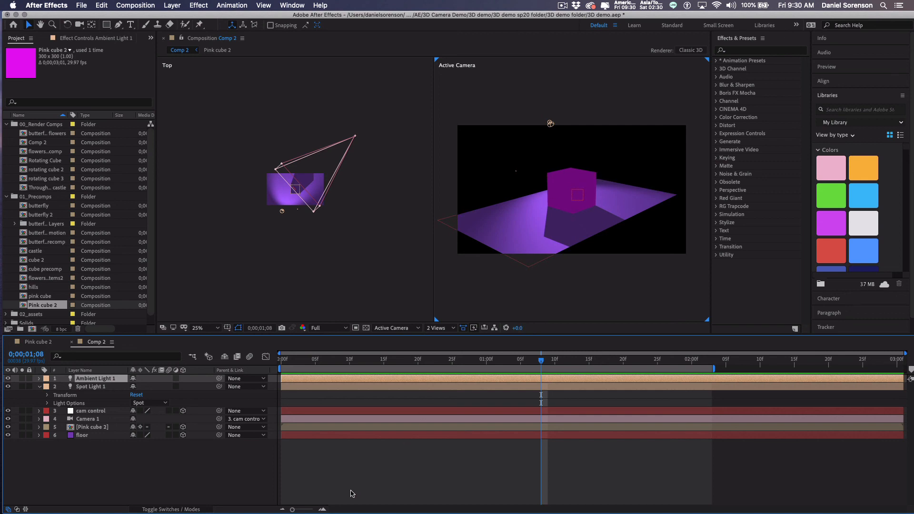
click(176, 6)
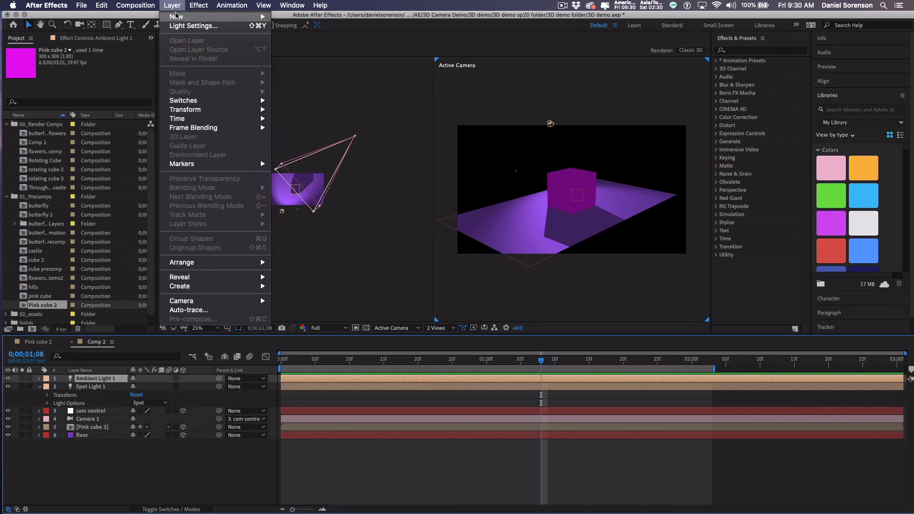
Create Spot Light 2 by switching Light Type from Ambient to Spot, keeping 50% intensity.
mouse_move(191, 16)
click(296, 40)
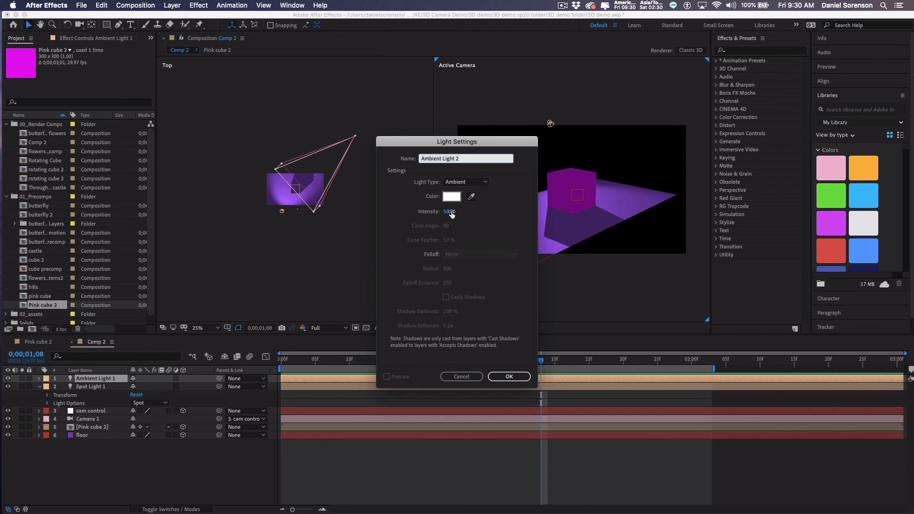
click(460, 184)
click(459, 204)
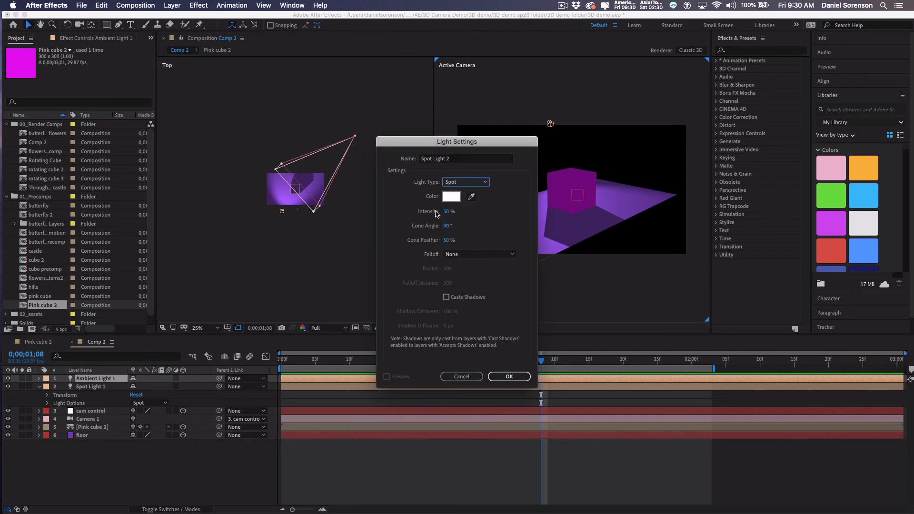
click(505, 379)
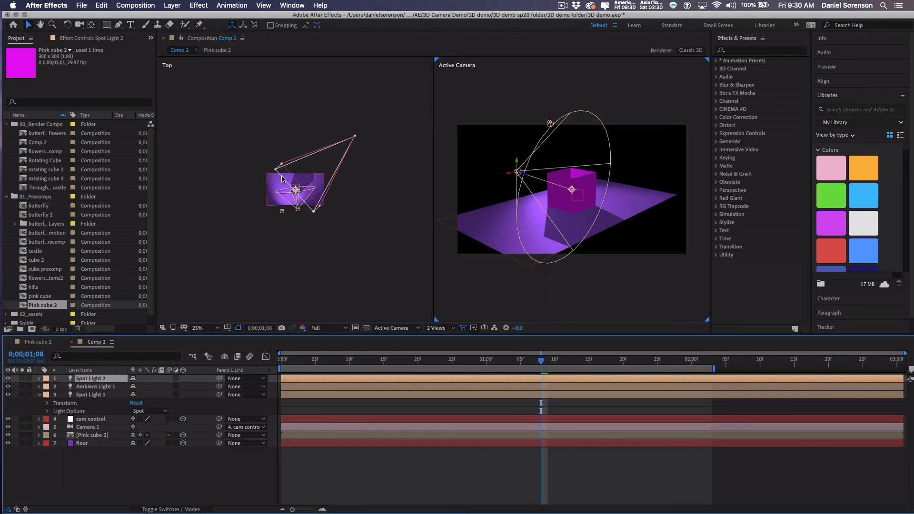
Move Spot Light 2 and its point of interest in the Top and Active Camera views to light the cube from another side.
click(324, 122)
key(period)
click(78, 380)
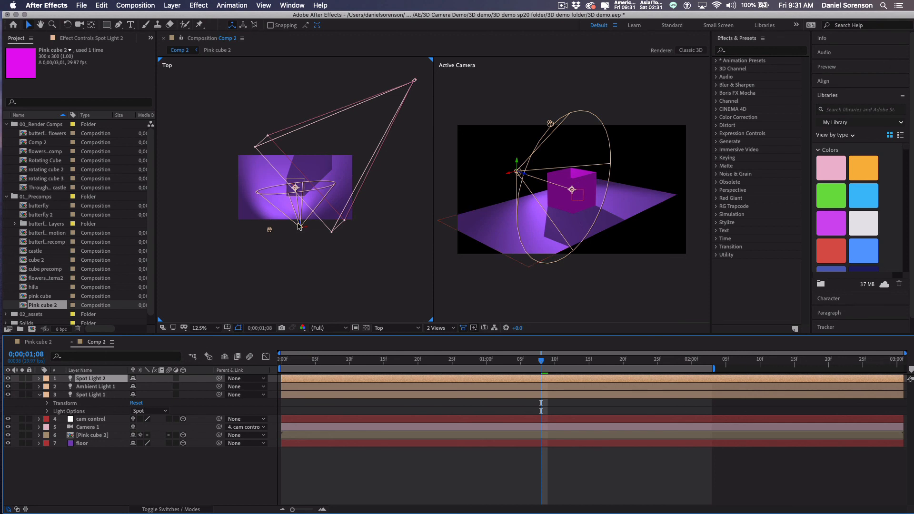
drag(300, 225, 310, 151)
drag(289, 117, 276, 196)
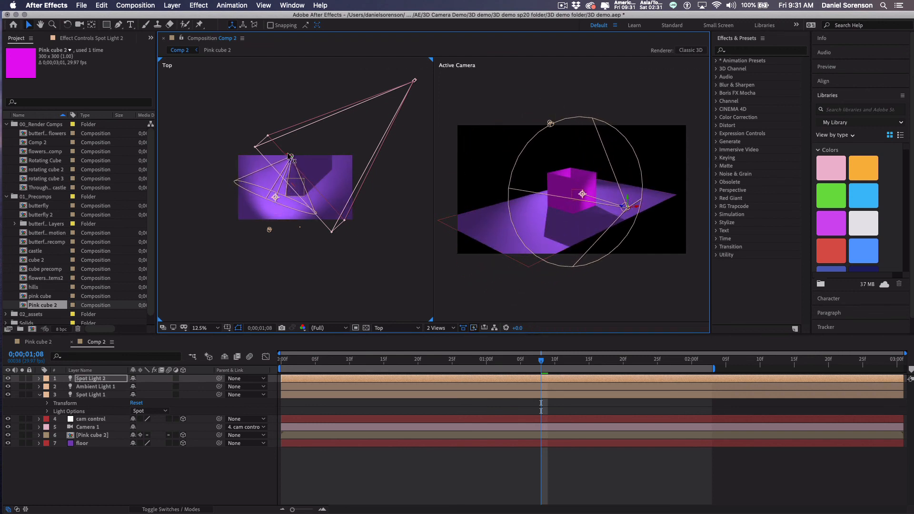
drag(290, 156, 314, 166)
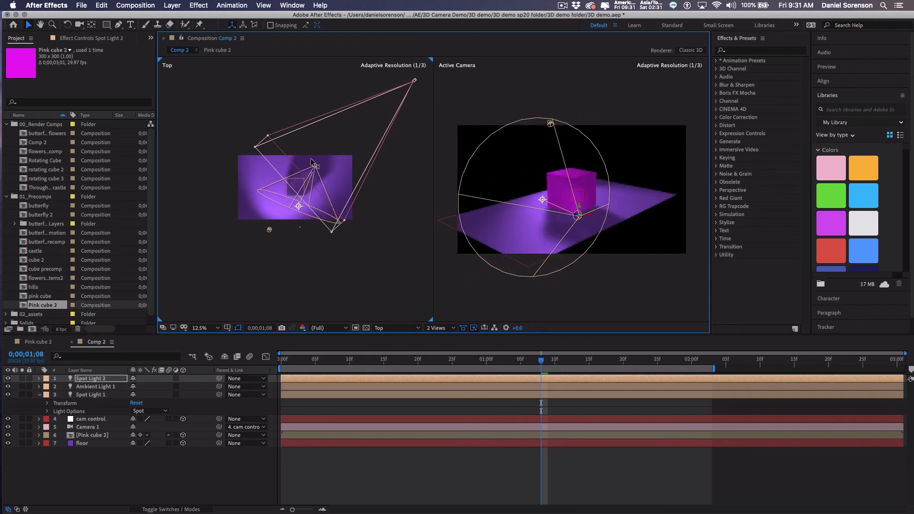
drag(587, 215, 569, 210)
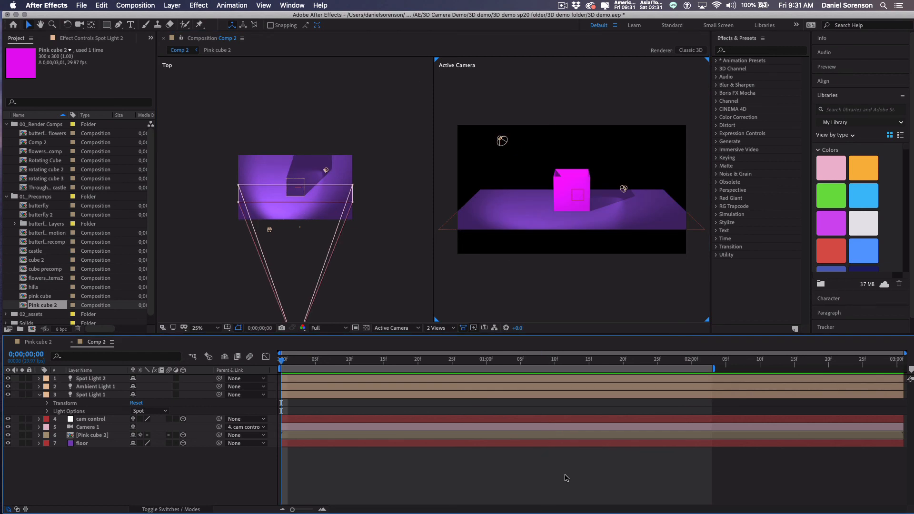